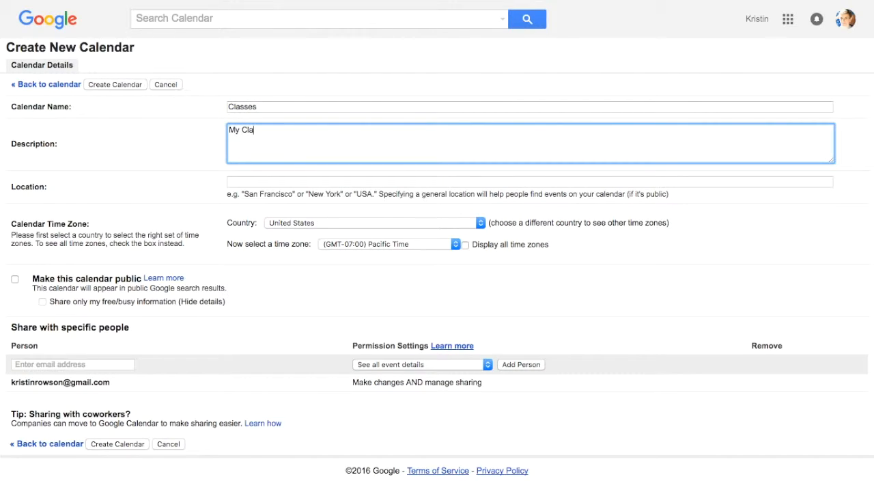
- Finish the Classes calendar details with the description "My Classes" and the location "My College", and create the calendar
{"action": "key", "text": "Tab"}
{"action": "type", "text": "My"}
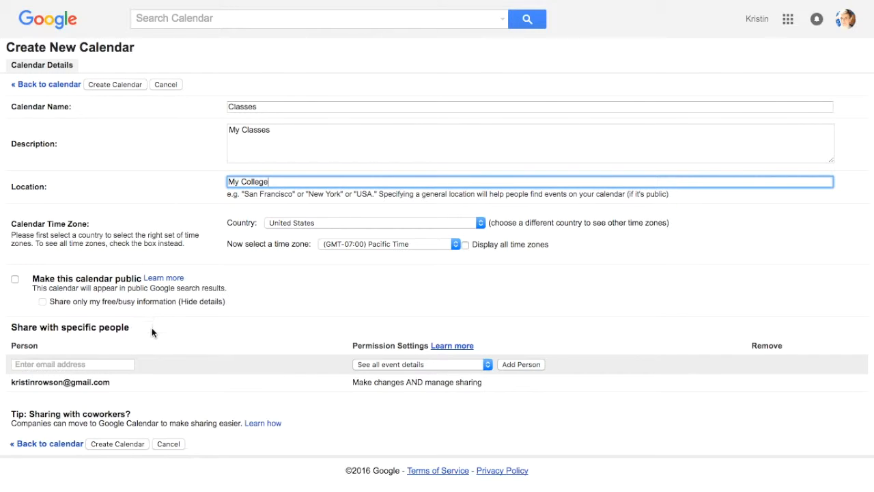
{"action": "left_click", "coordinate": [117, 444]}
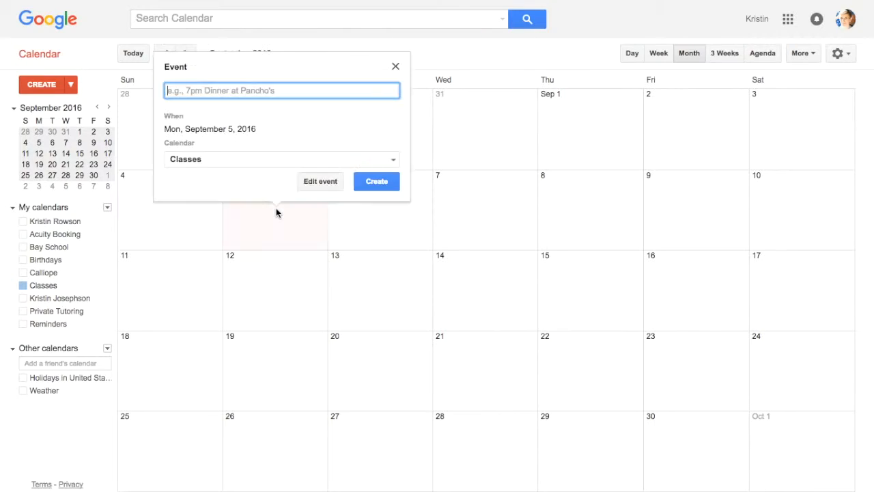
- Title the new September 5, 2016 event "Anatomy & Phisiology I" in the Classes calendar and open its full details for editing
{"action": "type", "text": "Anatomy & Phi"}
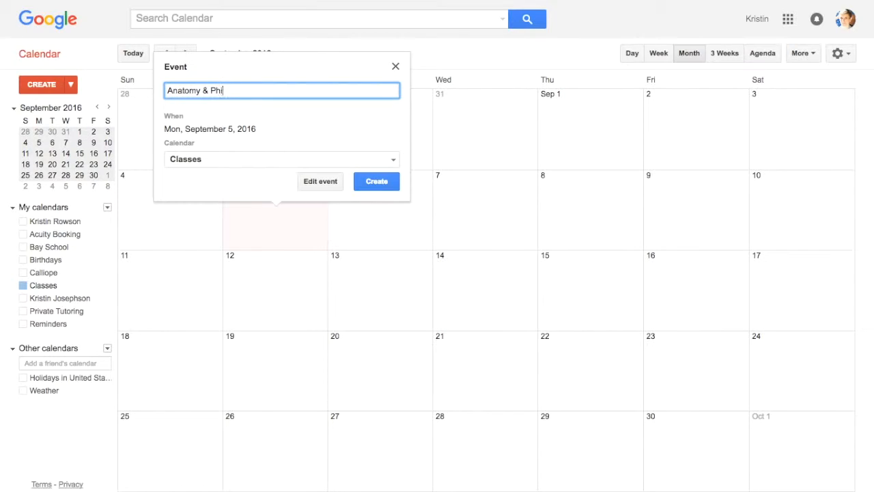
{"action": "type", "text": "siology I"}
{"action": "left_click", "coordinate": [324, 183]}
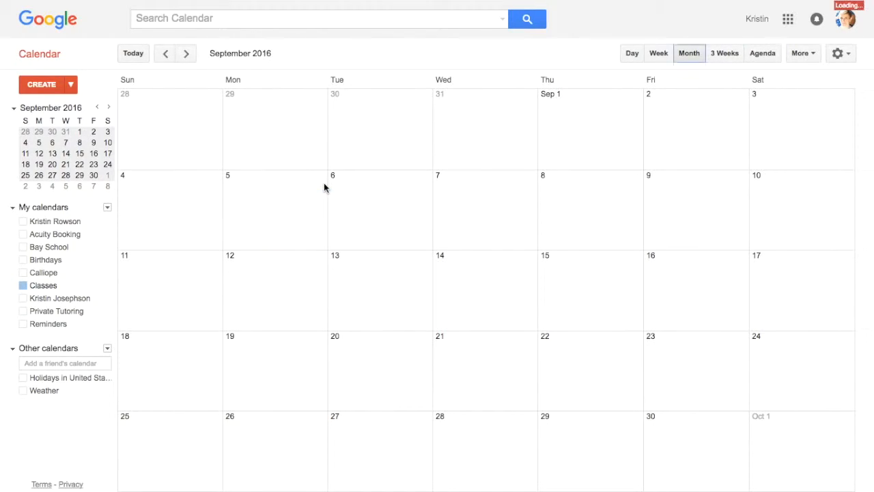
- Make the Anatomy & Phisiology I event repeat weekly on Monday and Wednesday until 12/17/2016
{"action": "left_click", "coordinate": [65, 134]}
{"action": "left_click", "coordinate": [461, 222]}
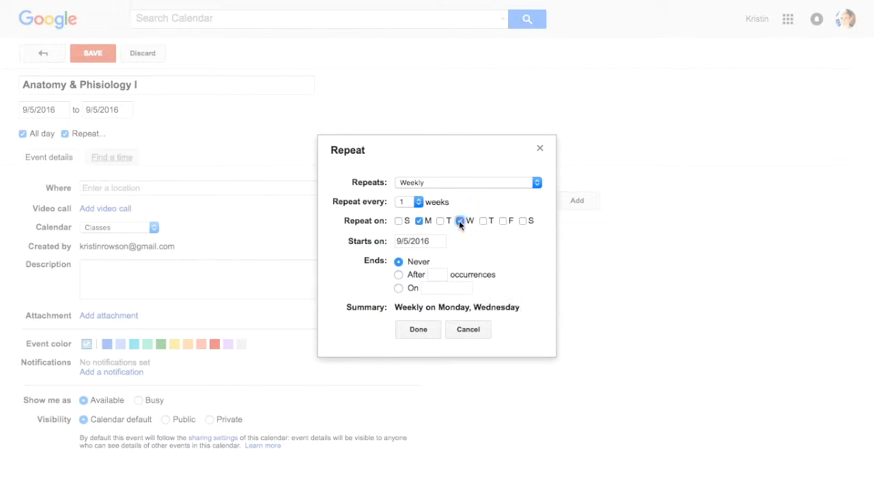
{"action": "left_click", "coordinate": [399, 288]}
{"action": "left_click", "coordinate": [436, 288]}
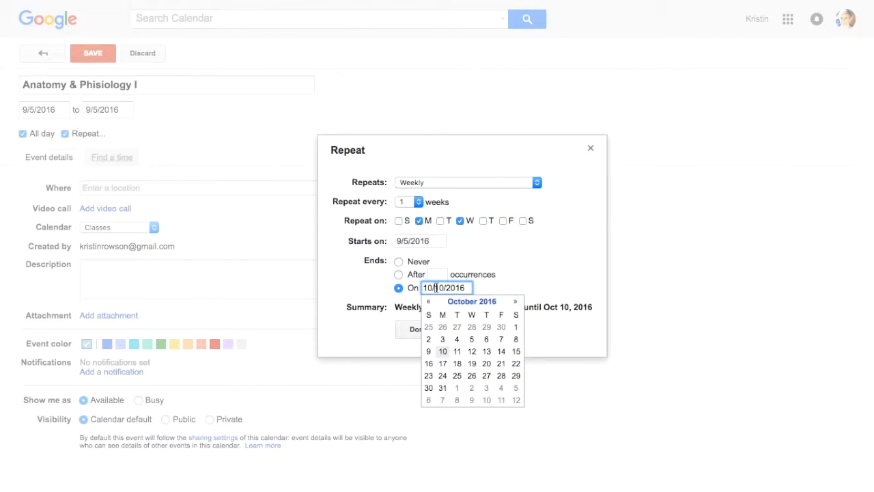
{"action": "left_click", "coordinate": [514, 302]}
{"action": "left_click", "coordinate": [515, 303]}
{"action": "left_click", "coordinate": [516, 363]}
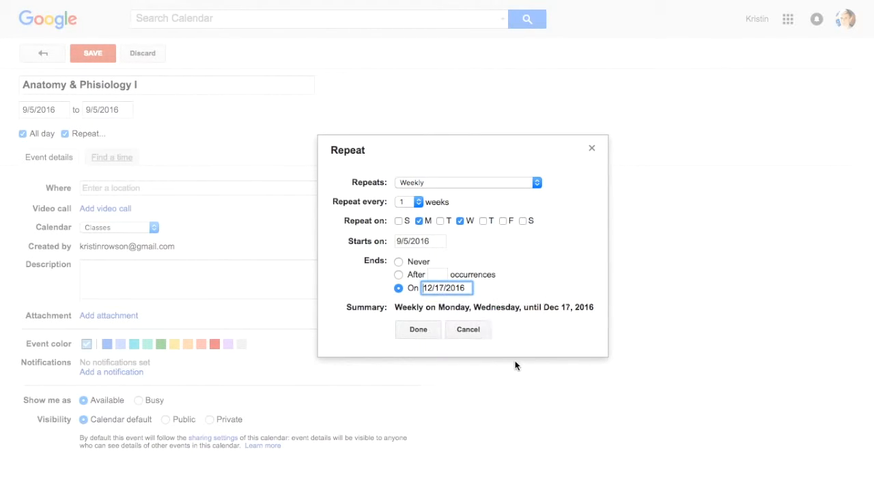
{"action": "left_click", "coordinate": [424, 331]}
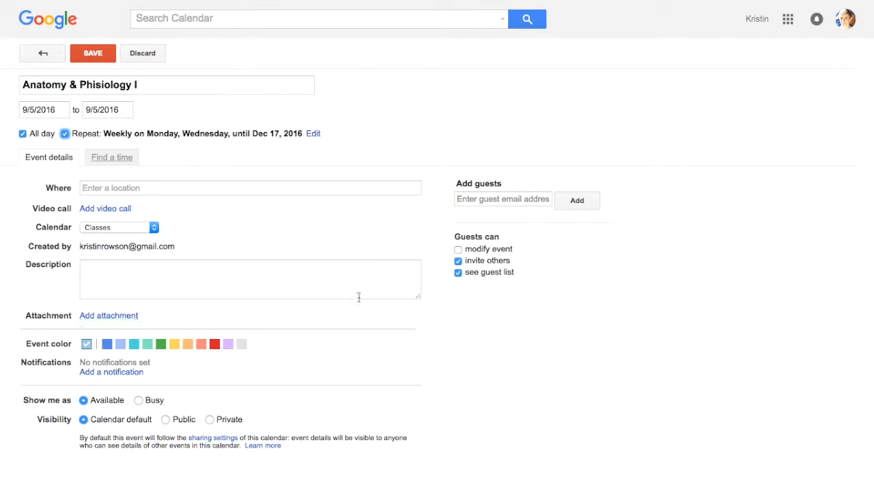
- Change the Anatomy & Phisiology I event from all day to 3:05pm–4:20pm and save it
{"action": "left_click", "coordinate": [22, 134]}
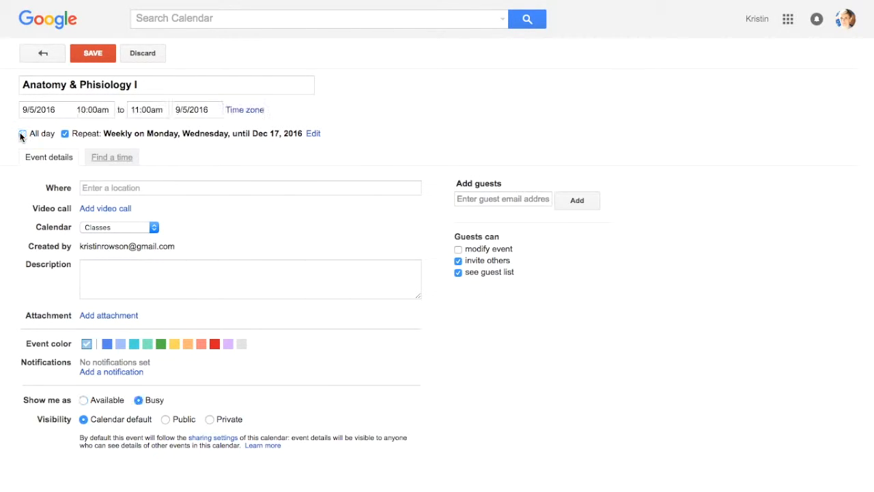
{"action": "left_click", "coordinate": [92, 110]}
{"action": "left_click_drag", "start_coordinate": [92, 109], "coordinate": [107, 109]}
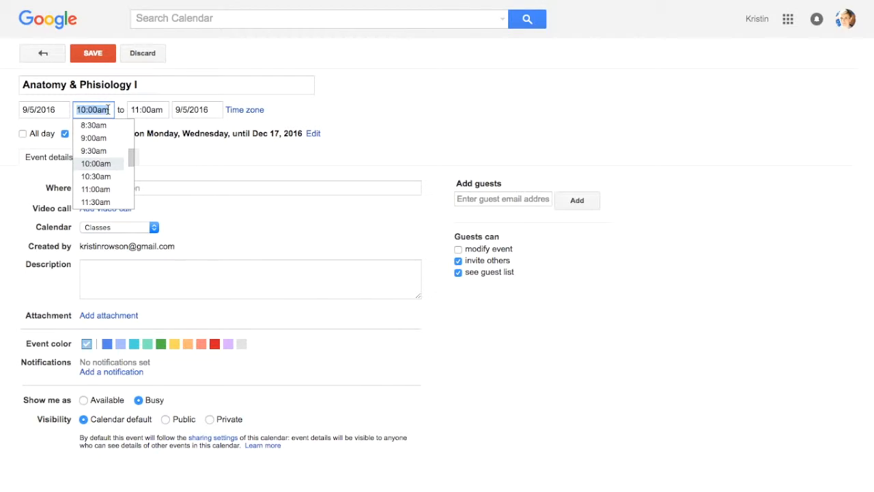
{"action": "type", "text": "3:05pm"}
{"action": "key", "text": "Tab"}
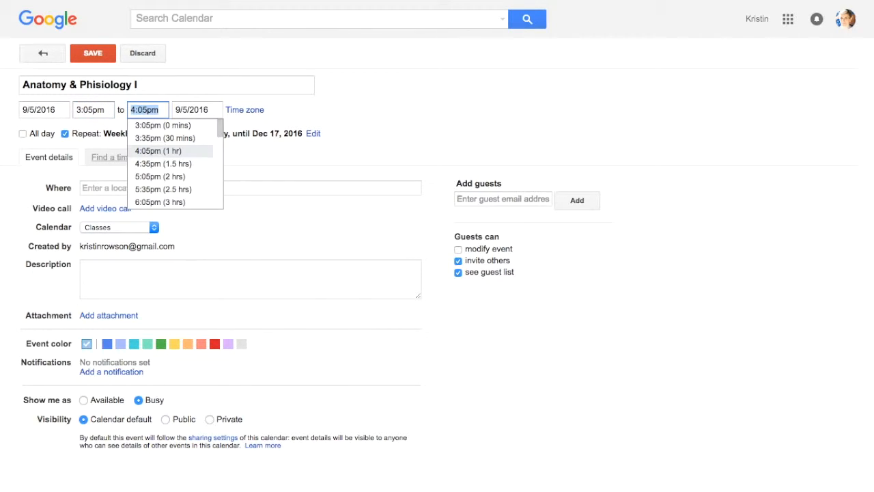
{"action": "type", "text": "4:"}
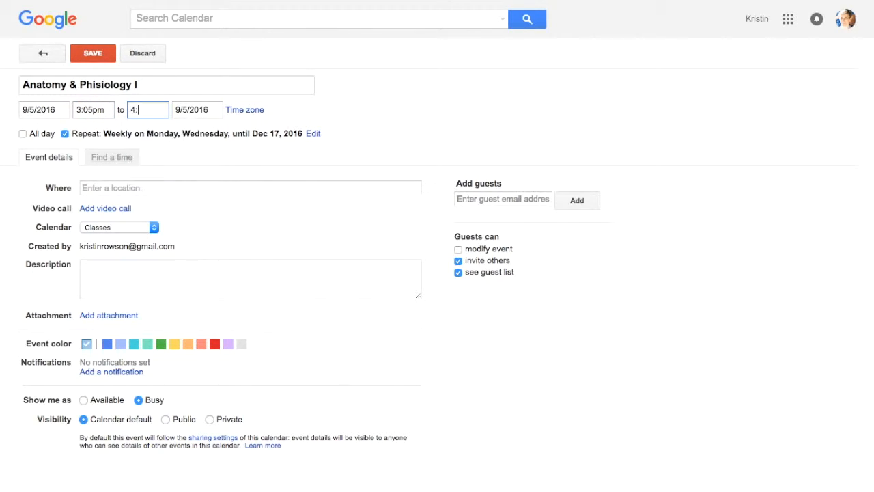
{"action": "type", "text": "20pm"}
{"action": "left_click", "coordinate": [322, 108]}
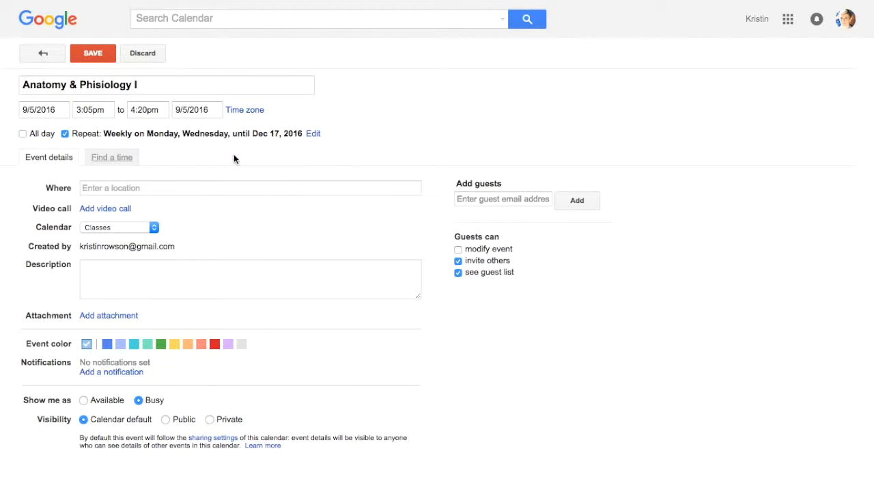
{"action": "left_click", "coordinate": [97, 57]}
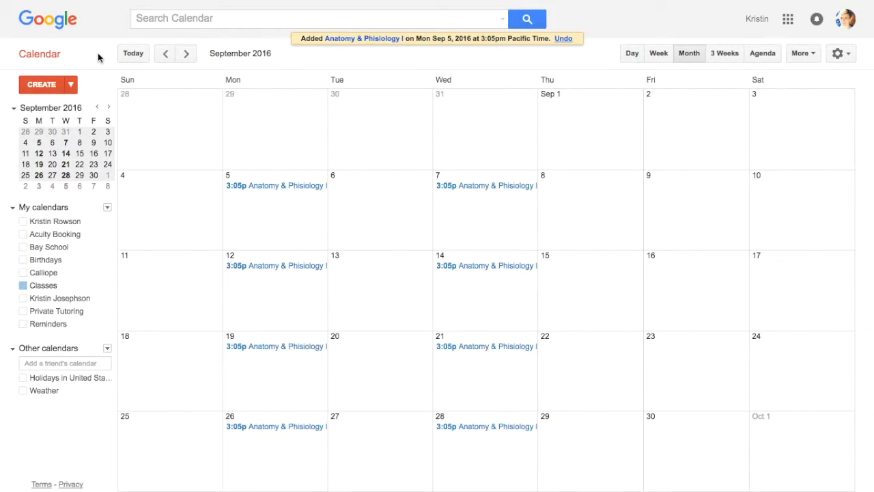
- Add an event on Monday, September 5 as "8am-10:40am LAB: Anatomy & Phisiology" and open its full details
{"action": "left_click", "coordinate": [254, 217]}
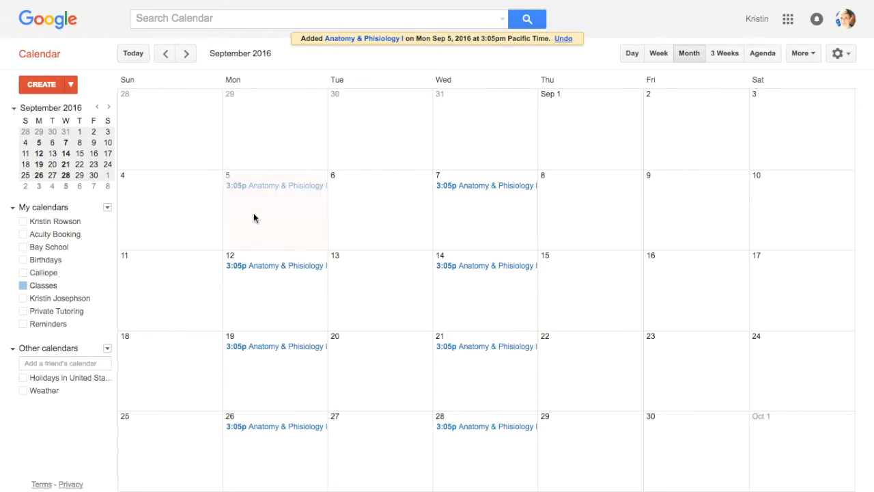
{"action": "type", "text": "LAB: Anatomy & Phisiology"}
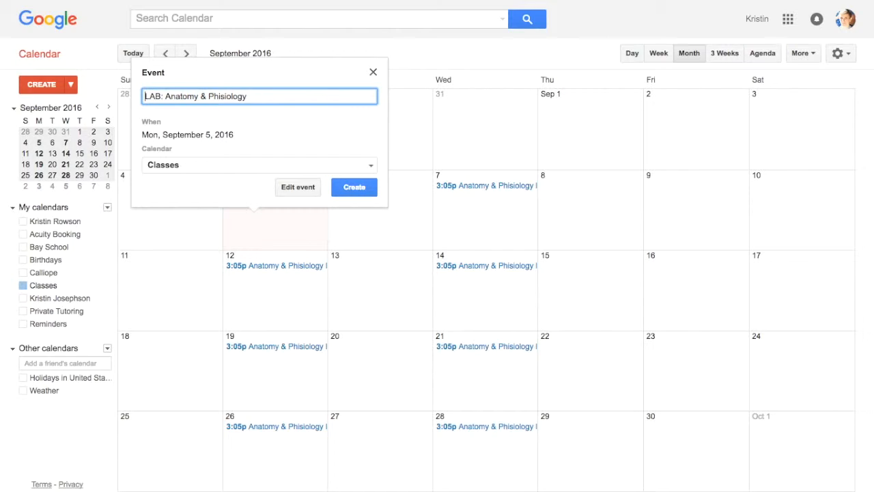
{"action": "type", "text": "8am-10"}
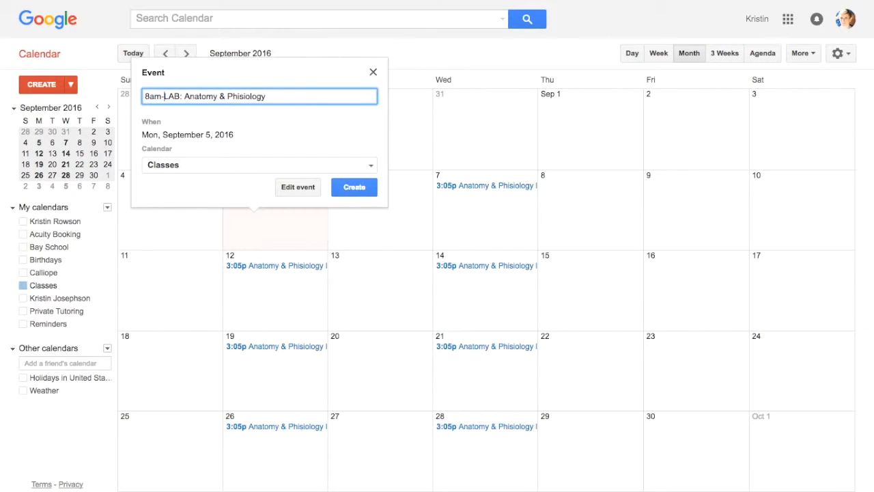
{"action": "type", "text": ":40am"}
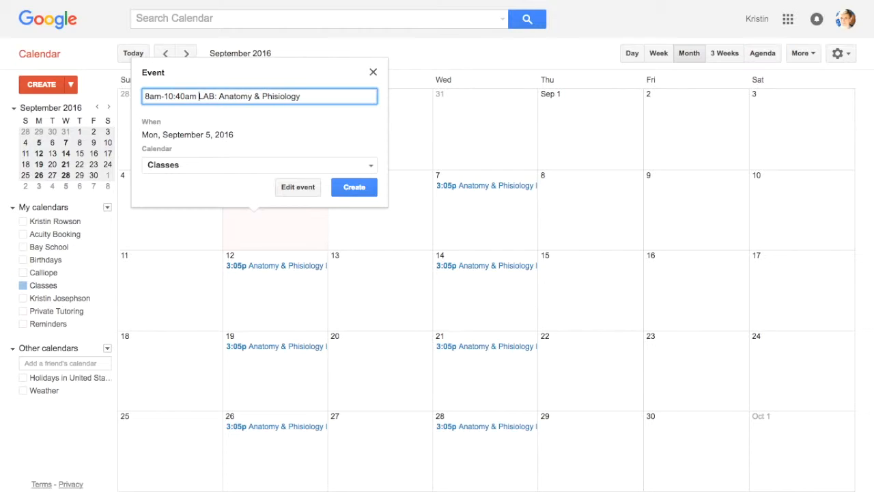
{"action": "left_click", "coordinate": [305, 193]}
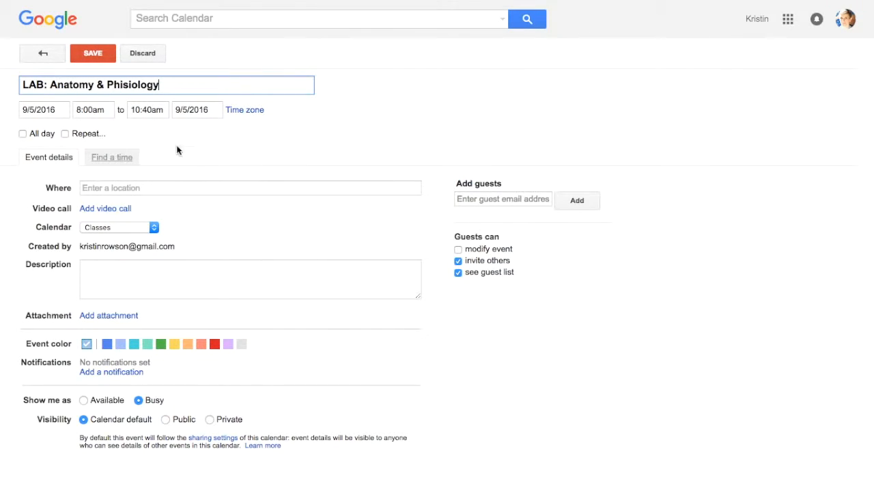
- Repeat the Anatomy & Phisiology lab weekly on Monday until 12/17/2016 and save the event
{"action": "left_click", "coordinate": [65, 134]}
{"action": "left_click", "coordinate": [398, 287]}
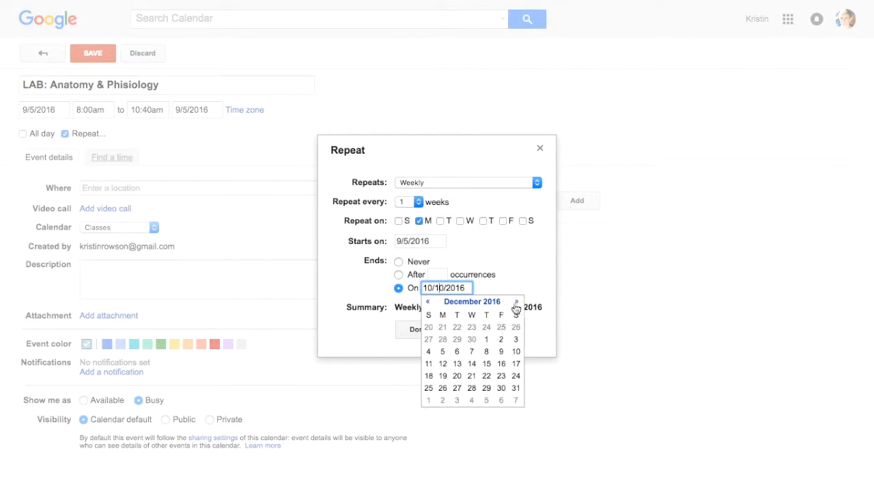
{"action": "left_click", "coordinate": [515, 364]}
{"action": "left_click", "coordinate": [419, 330]}
{"action": "left_click", "coordinate": [87, 62]}
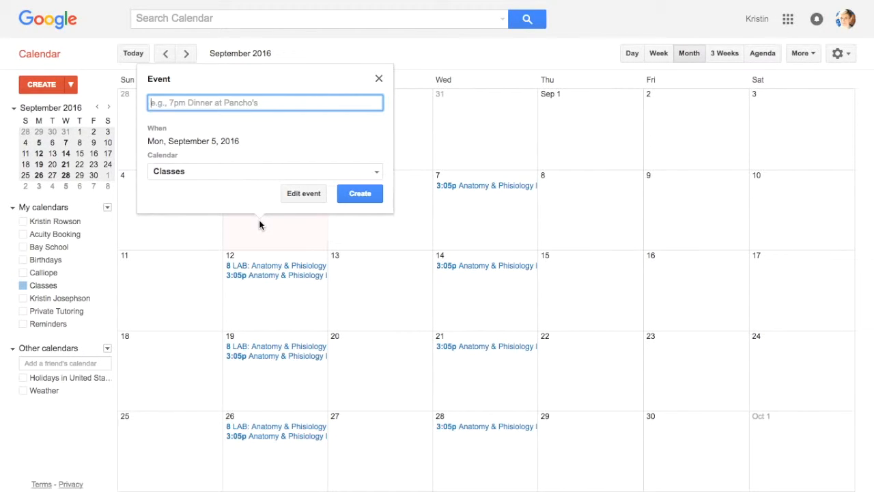
- Enter the new September 5 event as "Organic Chemistry I" from 10:50am to 12:05pm and open its full details
{"action": "type", "text": "Organic Chemistry I"}
{"action": "key", "text": "Home"}
{"action": "type", "text": "10:50am"}
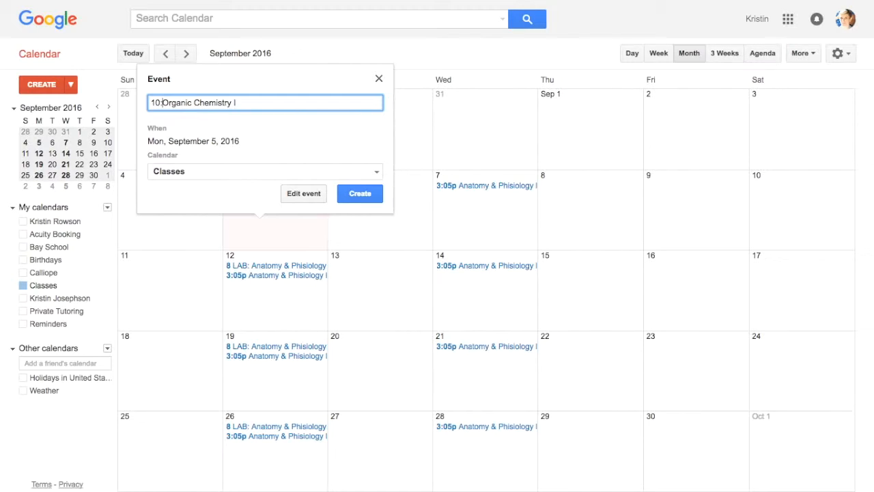
{"action": "type", "text": " - 12:05pm"}
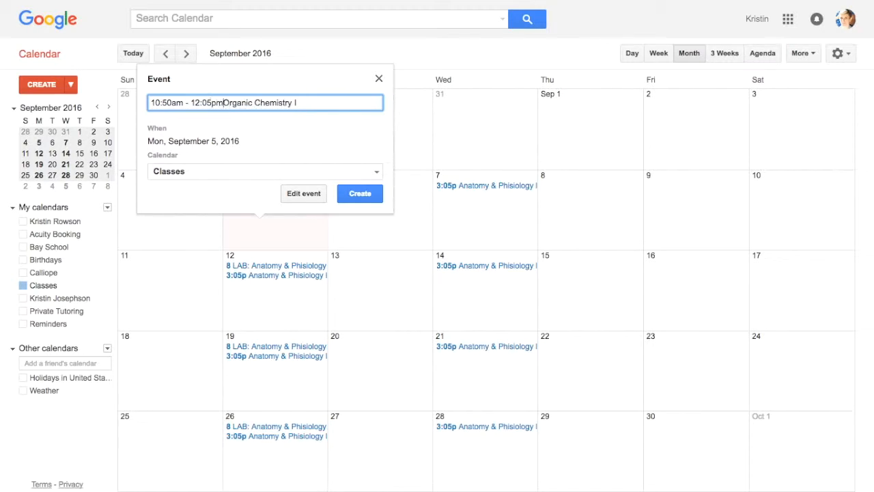
{"action": "left_click", "coordinate": [303, 194]}
- Repeat Organic Chemistry I weekly on Monday and Wednesday until 12/17/2016 and save the event
{"action": "left_click", "coordinate": [65, 133]}
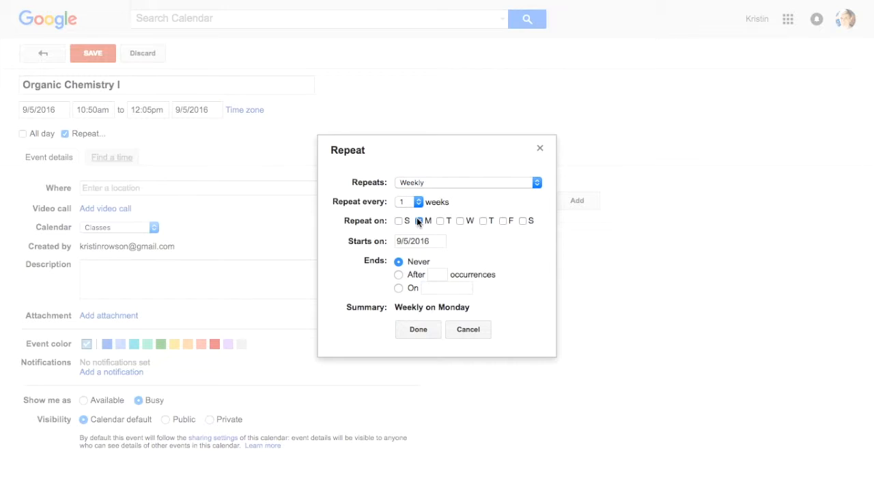
{"action": "left_click", "coordinate": [460, 220]}
{"action": "left_click", "coordinate": [418, 288]}
{"action": "left_click", "coordinate": [517, 302]}
{"action": "left_click", "coordinate": [517, 303]}
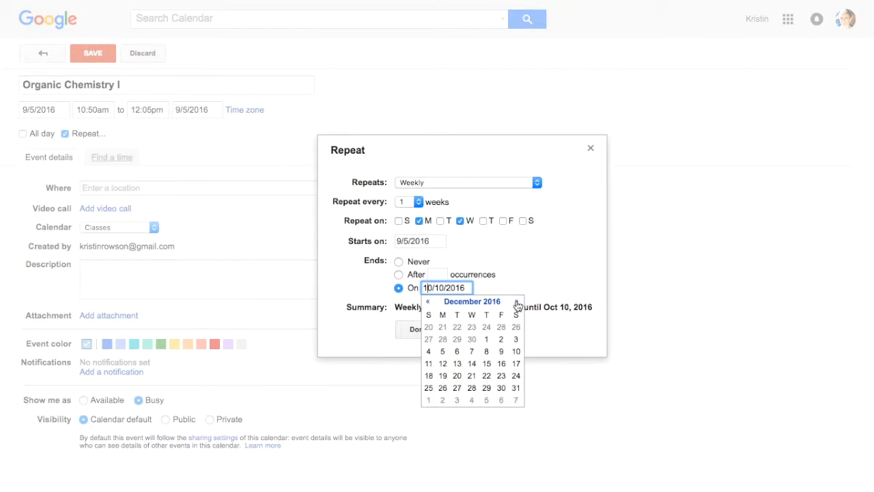
{"action": "left_click", "coordinate": [515, 363]}
{"action": "left_click", "coordinate": [418, 330]}
{"action": "left_click", "coordinate": [92, 53]}
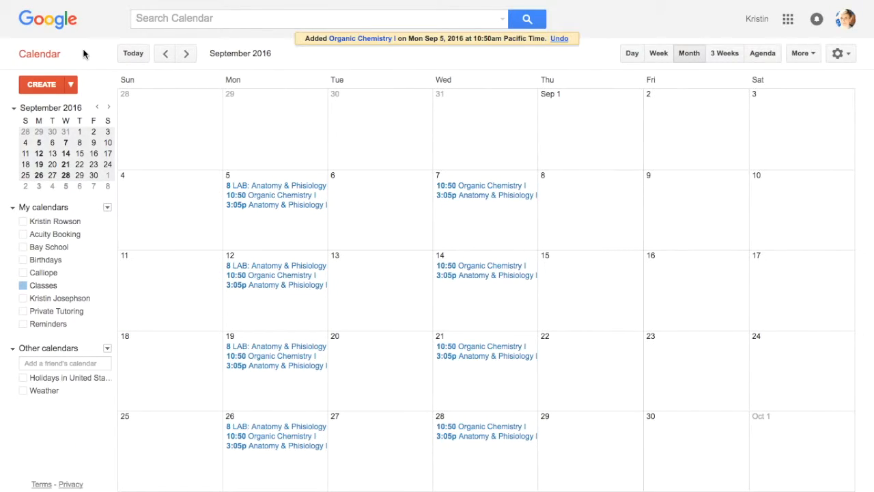
- Add an event on Tuesday, September 6 as "LAB: Organic Chemistry" from 10:50am to 1:30pm and open its full details
{"action": "left_click", "coordinate": [354, 202]}
{"action": "type", "text": "LAB:"}
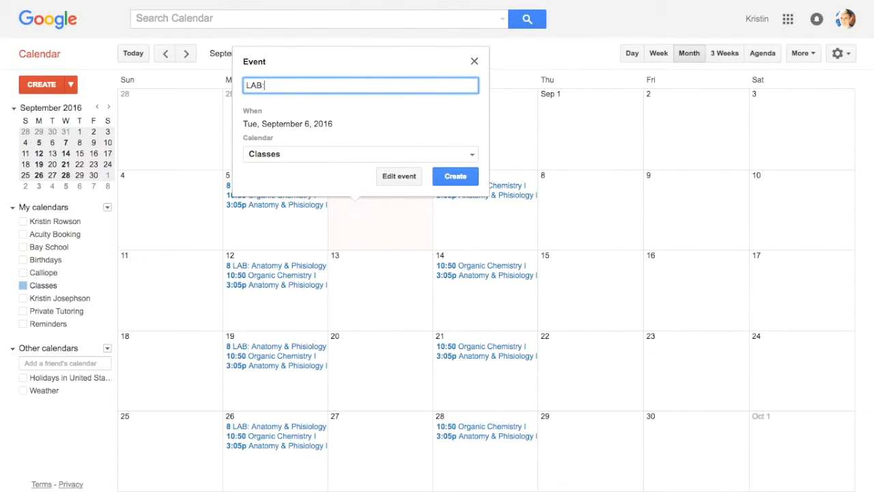
{"action": "type", "text": " Organic Chemistry"}
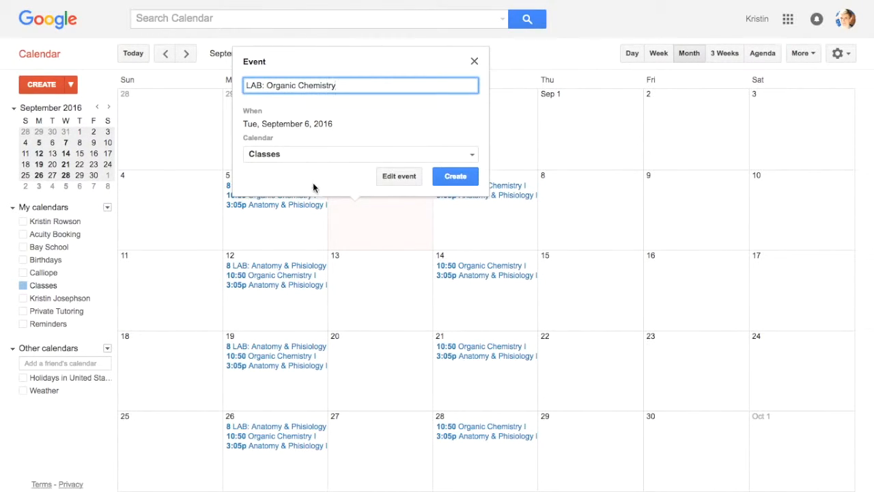
{"action": "type", "text": "10:50am-1:30pm"}
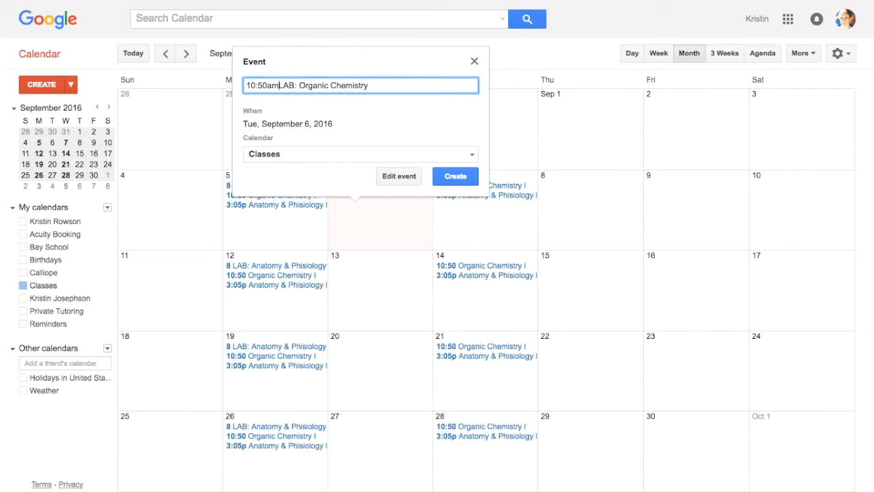
{"action": "left_click", "coordinate": [399, 176]}
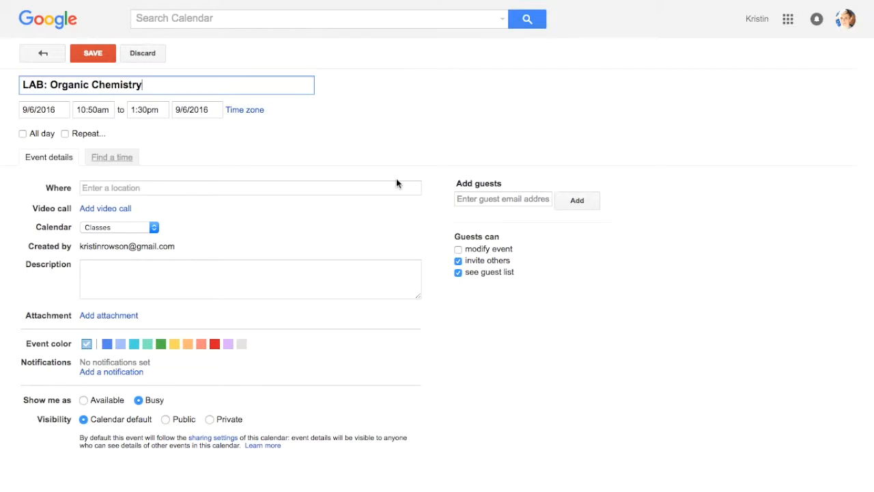
- Repeat the Organic Chemistry lab weekly on Tuesday until 12/17/2016 and save the event
{"action": "left_click", "coordinate": [65, 133]}
{"action": "left_click", "coordinate": [410, 291]}
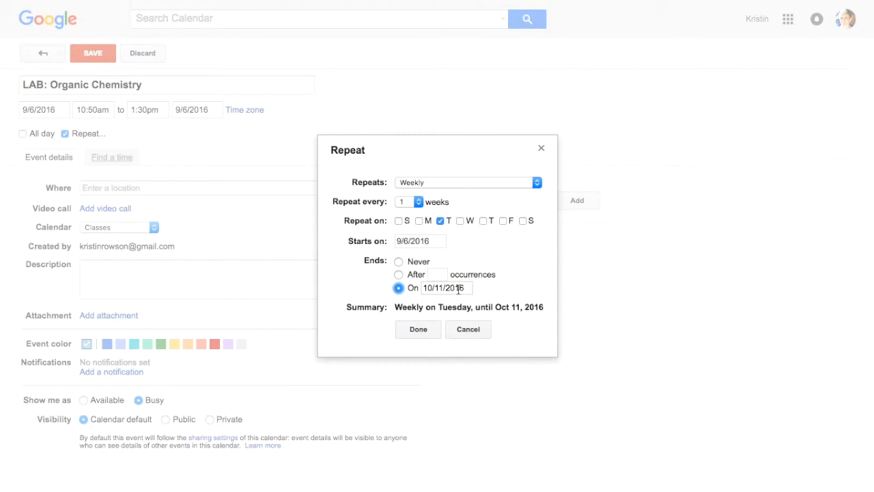
{"action": "left_click", "coordinate": [460, 288]}
{"action": "left_click", "coordinate": [516, 302]}
{"action": "left_click", "coordinate": [516, 302]}
{"action": "left_click", "coordinate": [516, 302]}
{"action": "left_click", "coordinate": [428, 302]}
{"action": "left_click", "coordinate": [516, 363]}
{"action": "left_click", "coordinate": [416, 329]}
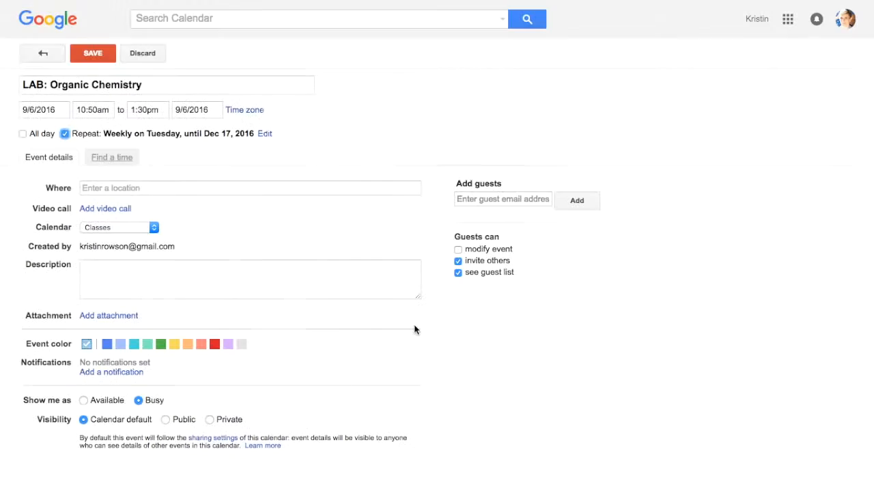
{"action": "left_click", "coordinate": [93, 53]}
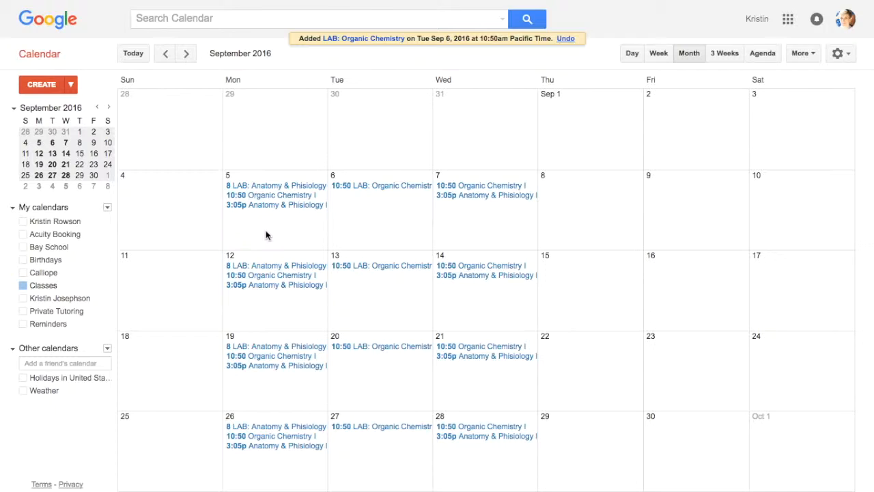
- Add an event on Monday, September 5 as "1:40pm-2:55pm Precalculus" and open its full details
{"action": "left_click", "coordinate": [266, 231]}
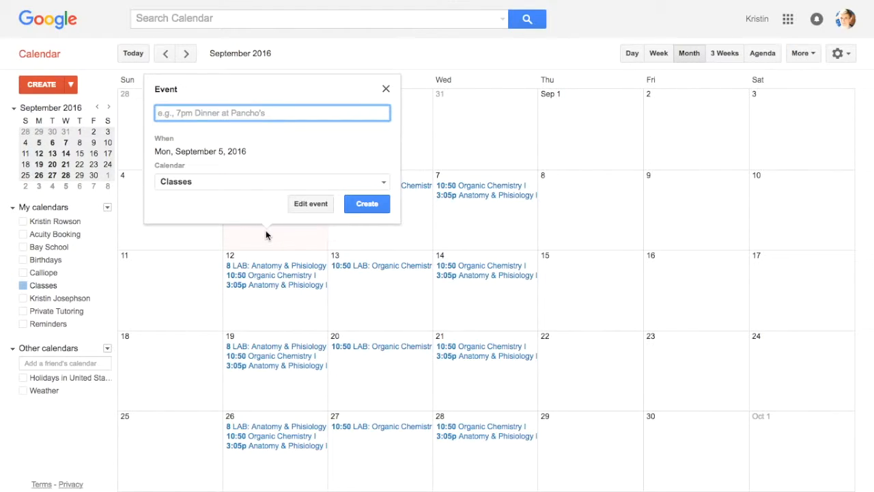
{"action": "type", "text": "1:40pm-2:55pm Precalculus"}
{"action": "left_click", "coordinate": [314, 203]}
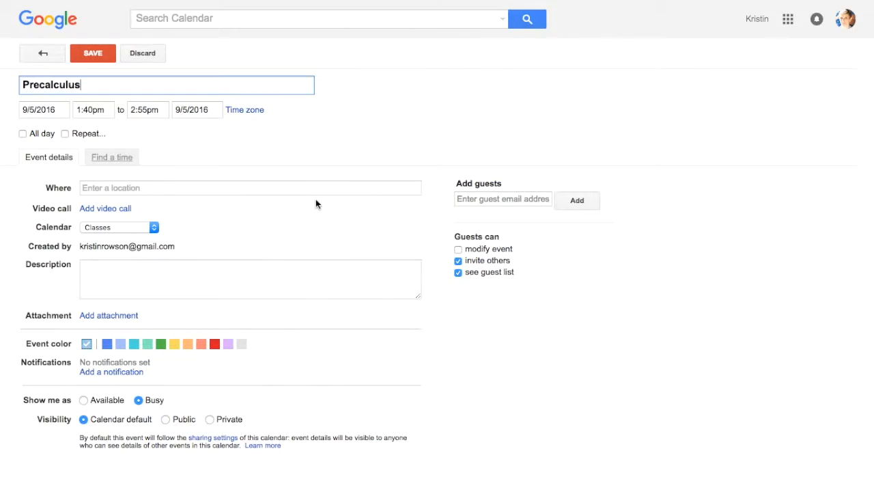
- Repeat Precalculus weekly on Monday, Wednesday and Friday until 12/17/2016 and save the event
{"action": "left_click", "coordinate": [64, 134]}
{"action": "left_click", "coordinate": [461, 221]}
{"action": "left_click", "coordinate": [502, 221]}
{"action": "left_click", "coordinate": [420, 288]}
{"action": "left_click", "coordinate": [517, 302]}
{"action": "left_click", "coordinate": [517, 301]}
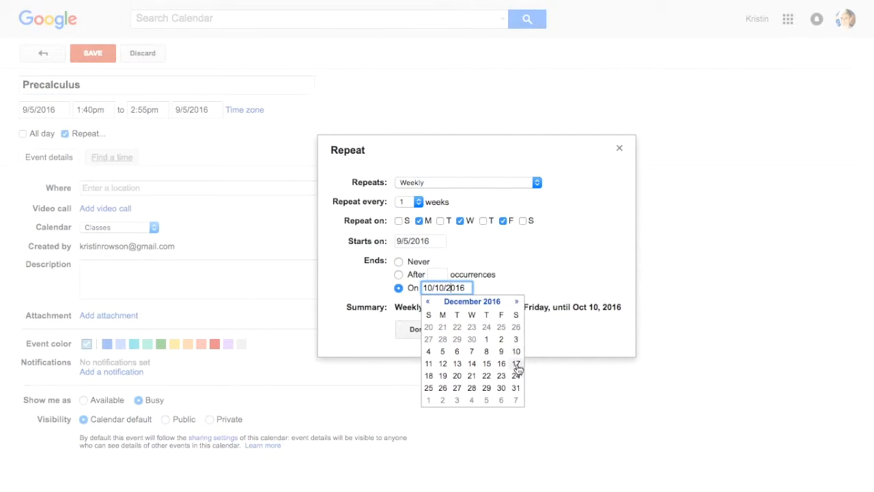
{"action": "left_click", "coordinate": [516, 364]}
{"action": "left_click", "coordinate": [421, 331]}
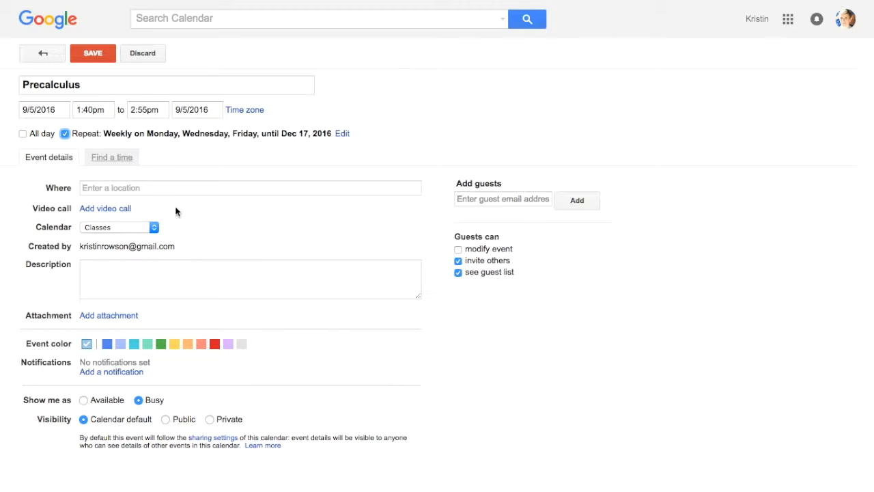
{"action": "left_click", "coordinate": [88, 58]}
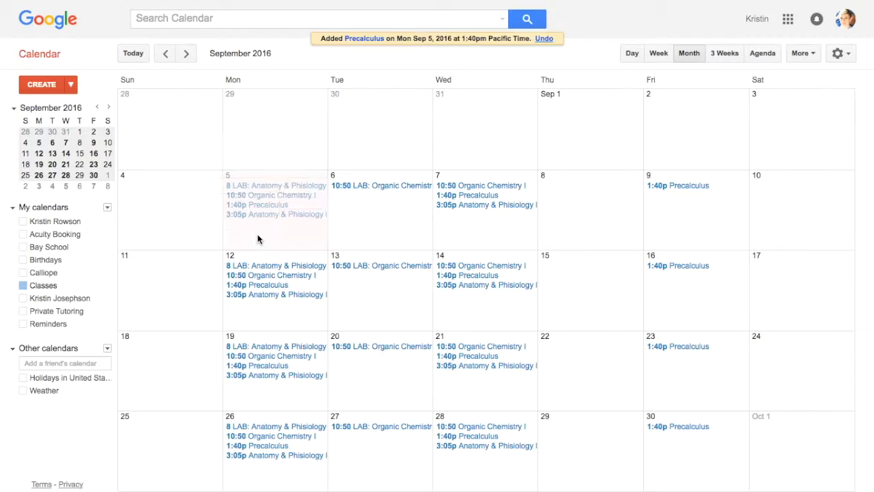
- Add an event on Monday, September 5 as "4:30pm-5:45pm Decision Analysis" and open its full details
{"action": "left_click", "coordinate": [255, 238]}
{"action": "type", "text": "4:30pm-5:45pm Decision Analysis"}
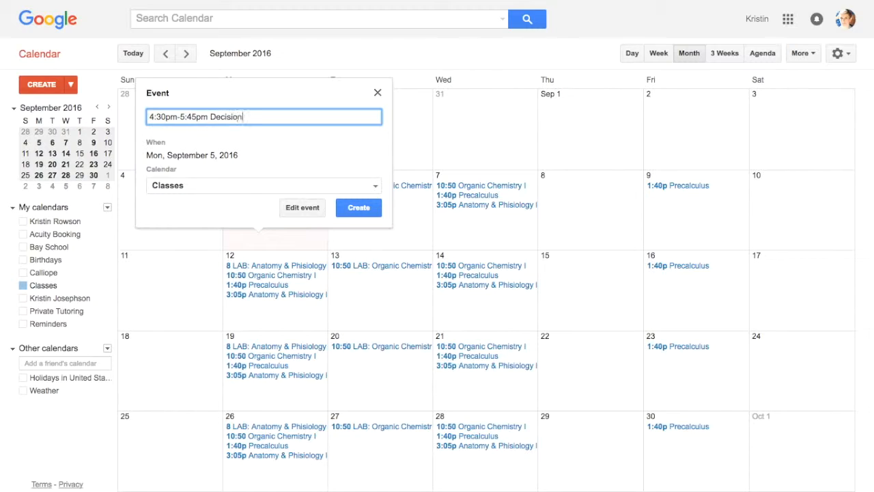
{"action": "left_click", "coordinate": [302, 207]}
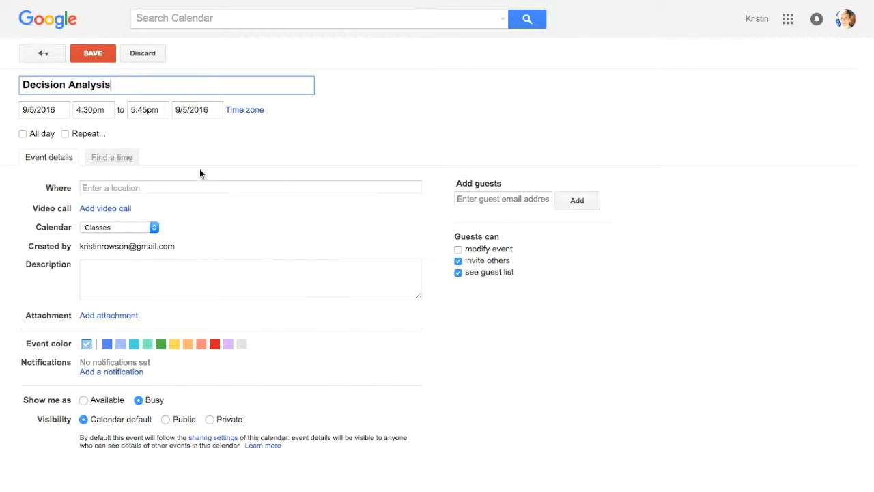
- Repeat Decision Analysis weekly on Monday and Wednesday until 12/17/2016 and save the event
{"action": "left_click", "coordinate": [65, 133]}
{"action": "left_click", "coordinate": [460, 221]}
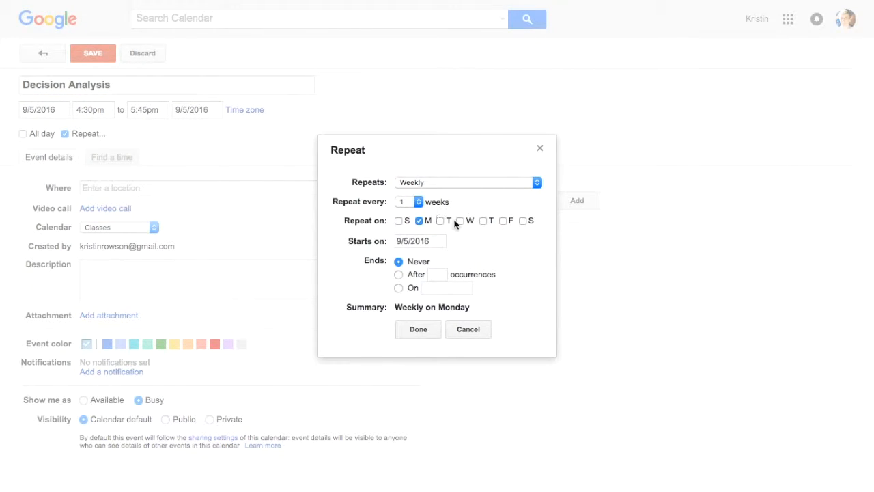
{"action": "left_click", "coordinate": [398, 287]}
{"action": "left_click", "coordinate": [515, 301]}
{"action": "left_click", "coordinate": [515, 301]}
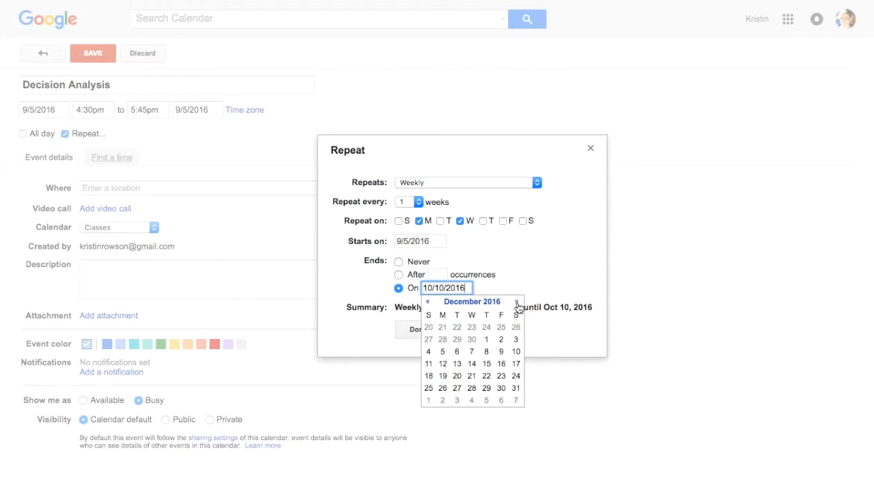
{"action": "left_click", "coordinate": [515, 352]}
{"action": "left_click", "coordinate": [414, 333]}
{"action": "left_click", "coordinate": [89, 54]}
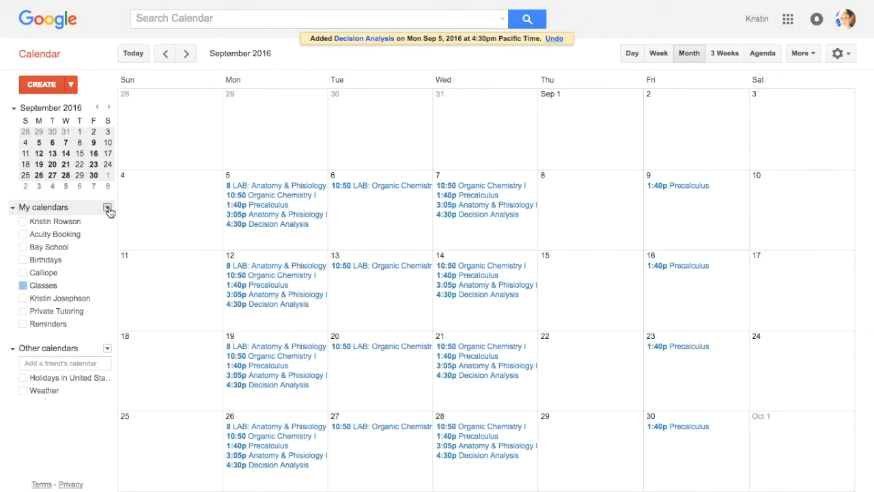
- Create a new calendar named "Work-Study"
{"action": "left_click", "coordinate": [107, 207]}
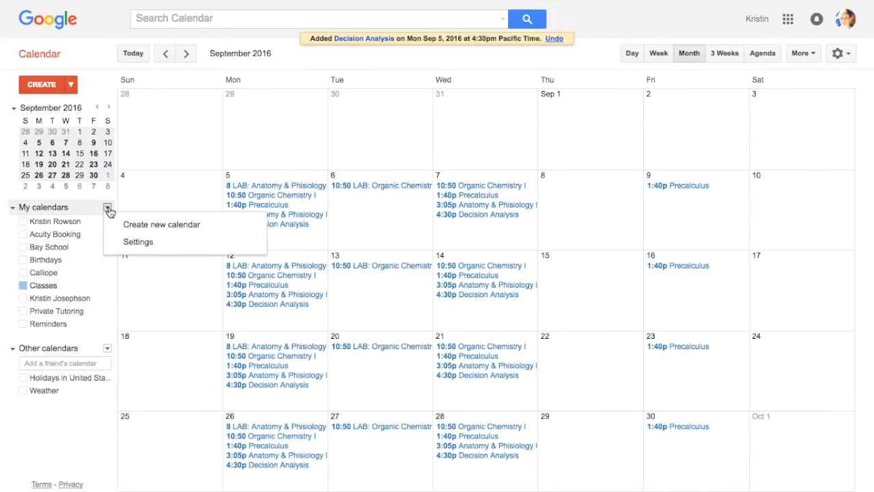
{"action": "left_click", "coordinate": [115, 224]}
{"action": "type", "text": "Work-Study"}
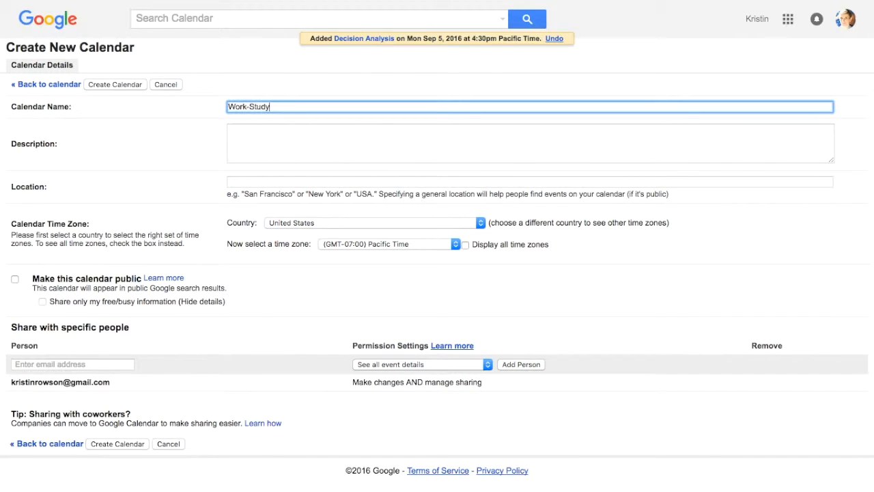
{"action": "left_click", "coordinate": [118, 84]}
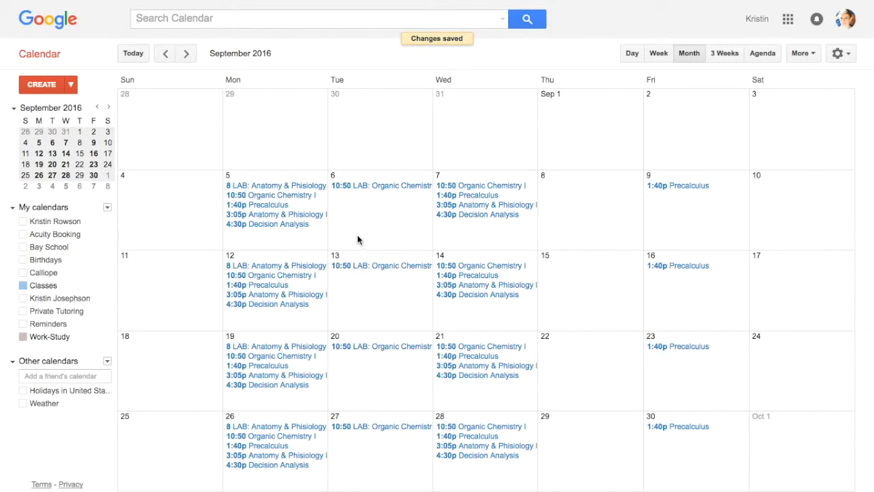
- Add "2:33pm-5:45pm Work Study" on Tuesday, September 6 to the Work-Study calendar and open its full details
{"action": "left_click", "coordinate": [369, 220]}
{"action": "type", "text": "2:33"}
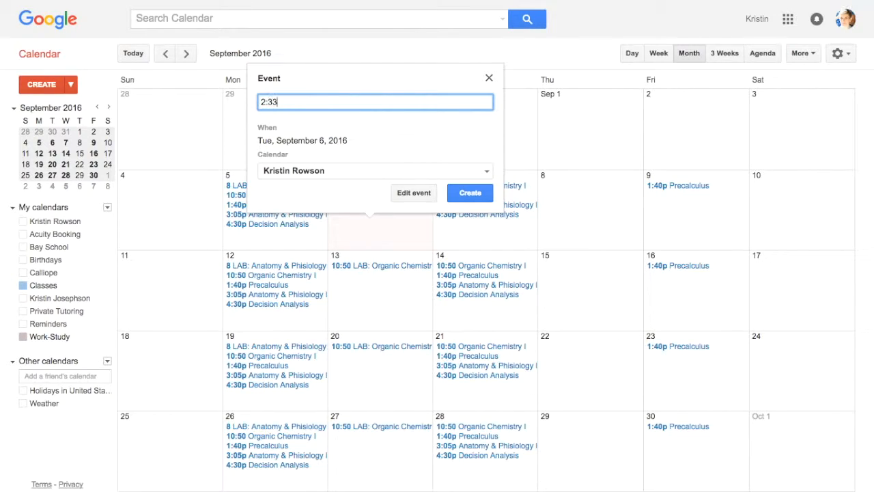
{"action": "type", "text": "pm-5:45pm Work Study"}
{"action": "left_click", "coordinate": [373, 175]}
{"action": "left_click", "coordinate": [342, 300]}
{"action": "left_click", "coordinate": [470, 193]}
{"action": "left_click", "coordinate": [366, 197]}
{"action": "left_click", "coordinate": [463, 171]}
- Repeat the Tuesday Work Study event weekly until 12/17/2016 and save it
{"action": "left_click", "coordinate": [65, 133]}
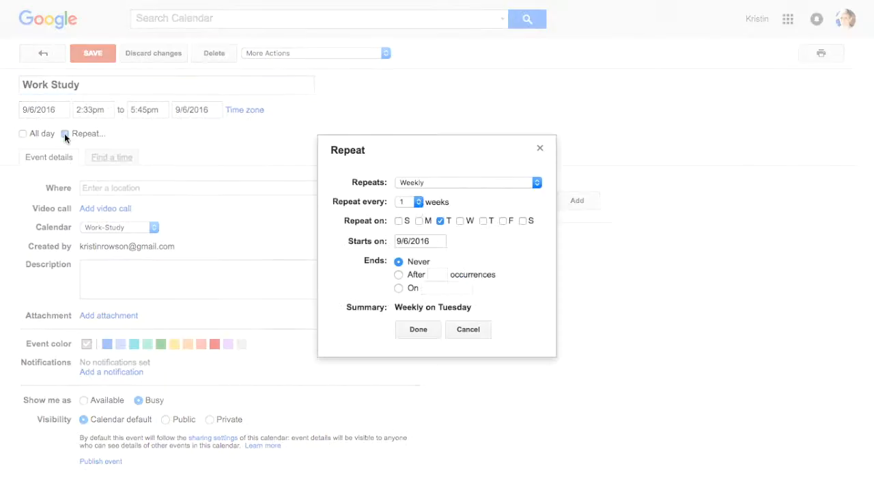
{"action": "left_click", "coordinate": [418, 182]}
{"action": "left_click", "coordinate": [422, 183]}
{"action": "left_click", "coordinate": [398, 288]}
{"action": "left_click", "coordinate": [515, 302]}
{"action": "left_click", "coordinate": [514, 301]}
{"action": "left_click", "coordinate": [515, 353]}
{"action": "left_click", "coordinate": [419, 329]}
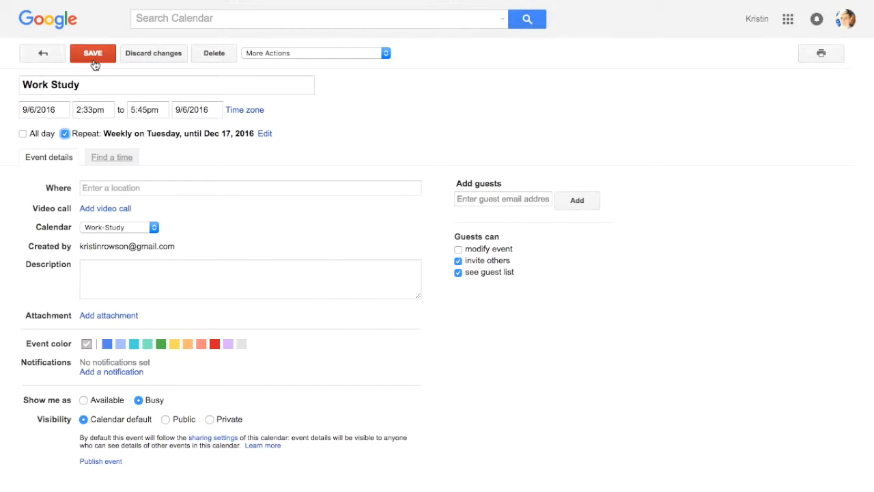
{"action": "left_click", "coordinate": [93, 59]}
- Add "8am-9:25am Work Study" on Wednesday, September 7 to the Work-Study calendar and open its full details
{"action": "left_click", "coordinate": [474, 240]}
{"action": "type", "text": "8am-"}
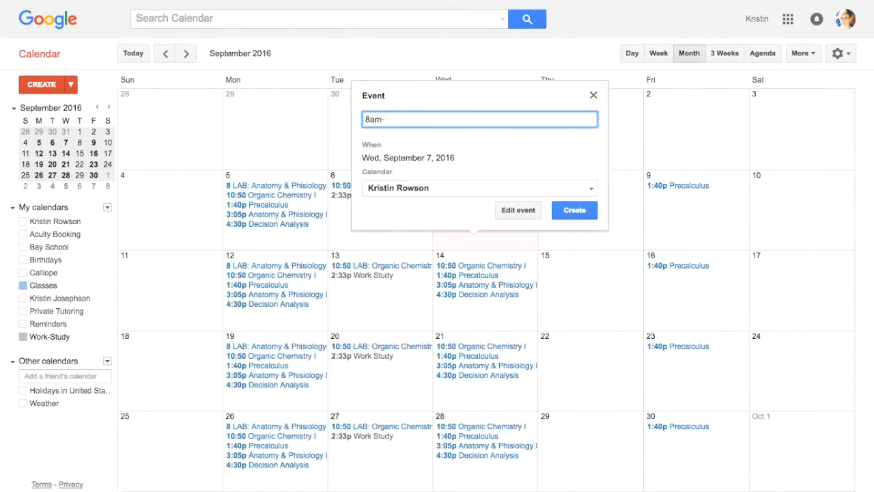
{"action": "type", "text": "9:25am Work Study"}
{"action": "left_click", "coordinate": [480, 188]}
{"action": "left_click", "coordinate": [401, 318]}
{"action": "left_click", "coordinate": [518, 210]}
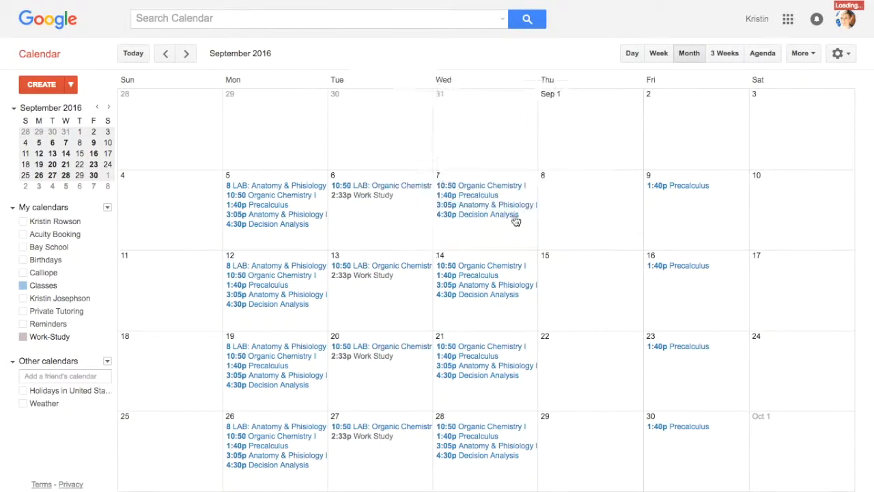
- Repeat the Wednesday Work Study event weekly until 12/17/2016 and save it
{"action": "left_click", "coordinate": [64, 134]}
{"action": "left_click", "coordinate": [400, 287]}
{"action": "left_click", "coordinate": [443, 287]}
{"action": "left_click", "coordinate": [515, 302]}
{"action": "left_click", "coordinate": [515, 302]}
{"action": "left_click", "coordinate": [515, 362]}
{"action": "left_click", "coordinate": [418, 329]}
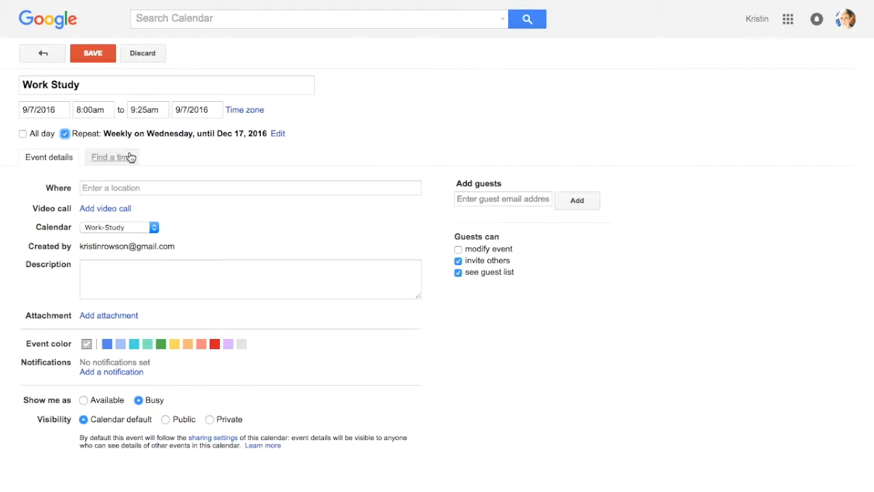
{"action": "left_click", "coordinate": [93, 53]}
- Add "8am-5:45pm Work Study" on Thursday, September 8 to the Work-Study calendar and open its full details
{"action": "left_click", "coordinate": [572, 208]}
{"action": "type", "text": "8am-5:45pm Work Study"}
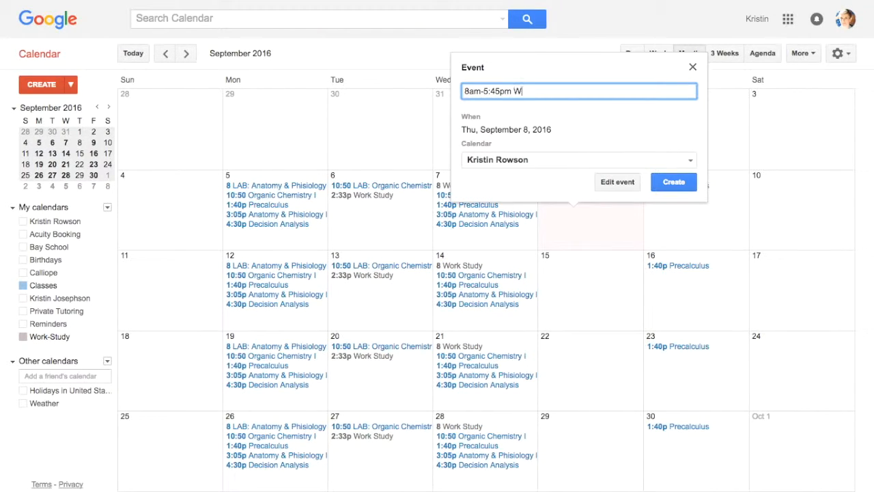
{"action": "left_click", "coordinate": [584, 161]}
{"action": "left_click", "coordinate": [491, 288]}
{"action": "left_click", "coordinate": [617, 182]}
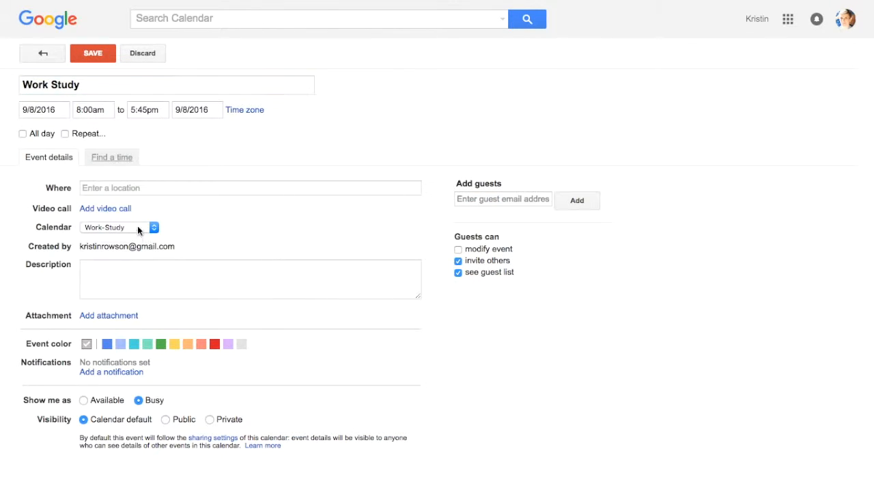
- Repeat the Thursday Work Study event weekly until 12/17/2016 and save it
{"action": "left_click", "coordinate": [65, 134]}
{"action": "left_click", "coordinate": [409, 291]}
{"action": "left_click", "coordinate": [515, 302]}
{"action": "left_click", "coordinate": [515, 363]}
{"action": "left_click", "coordinate": [418, 329]}
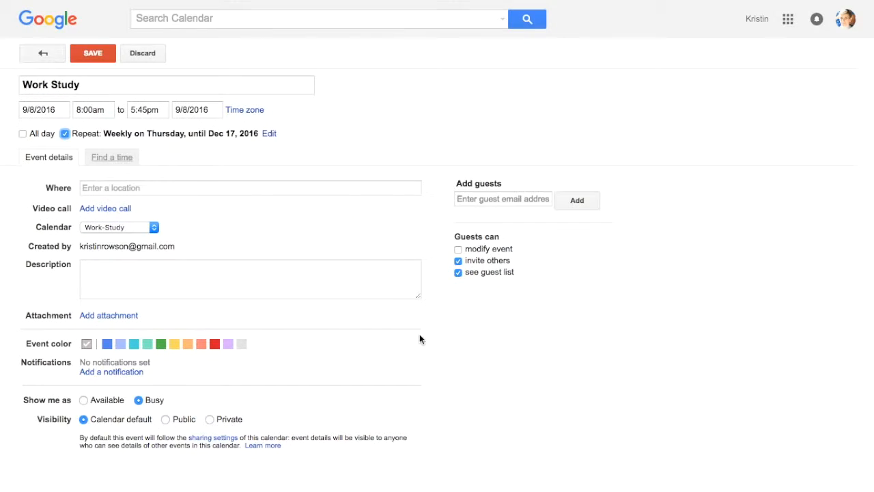
{"action": "left_click", "coordinate": [93, 53]}
- Add "10:40am-12:15pm Work Study" on Friday, September 9 to the Work-Study calendar and open its full details
{"action": "left_click", "coordinate": [685, 216]}
{"action": "type", "text": "10:40am-12:1"}
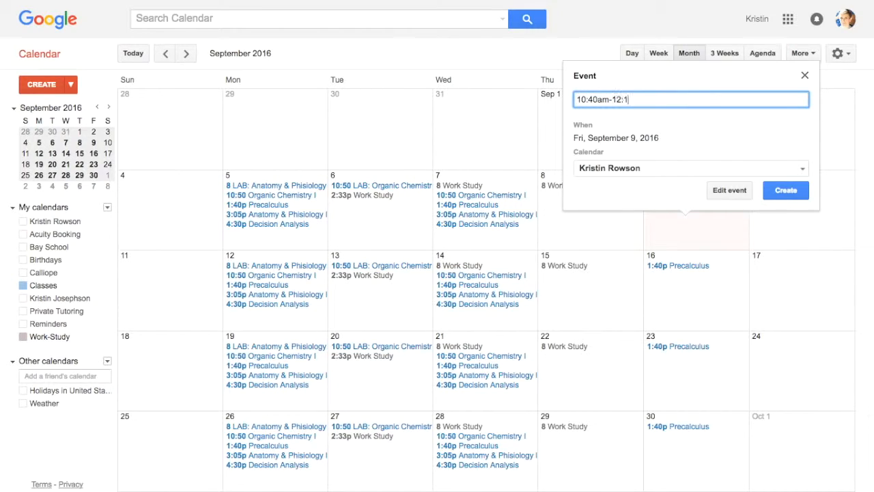
{"action": "type", "text": "5pm Work Study"}
{"action": "left_click", "coordinate": [653, 169]}
{"action": "left_click", "coordinate": [740, 192]}
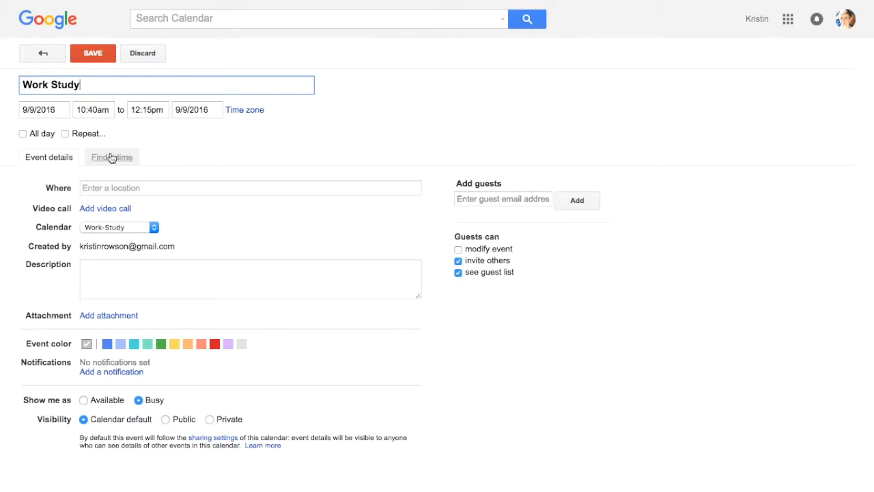
- Repeat the Friday 10:40am Work Study event weekly until 12/17/2016 and save it
{"action": "left_click", "coordinate": [65, 133]}
{"action": "left_click", "coordinate": [400, 288]}
{"action": "left_click", "coordinate": [447, 288]}
{"action": "left_click", "coordinate": [517, 303]}
{"action": "left_click", "coordinate": [517, 302]}
{"action": "left_click", "coordinate": [517, 363]}
{"action": "left_click", "coordinate": [418, 330]}
{"action": "left_click", "coordinate": [58, 60]}
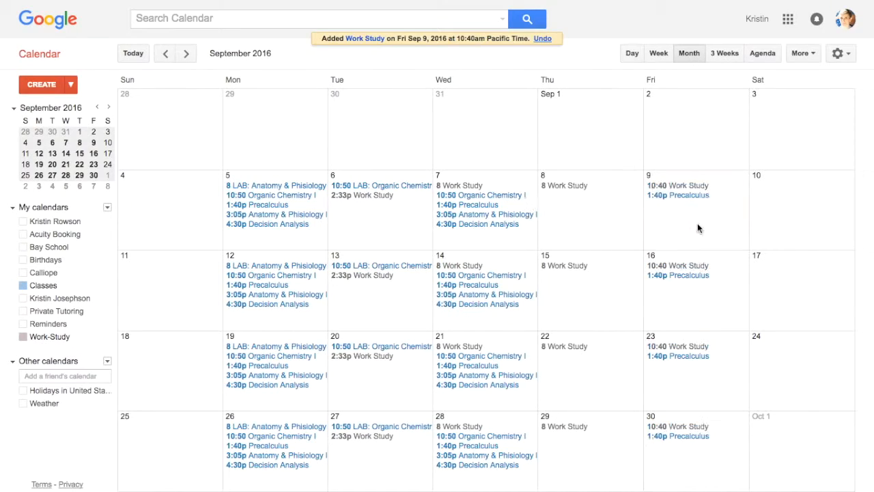
- Add "3:05pm-5:45pm Work Study" on Friday, September 9 to the Work-Study calendar and open its full details
{"action": "left_click", "coordinate": [646, 228]}
{"action": "type", "text": "3:05pm-5:45pm Work Study"}
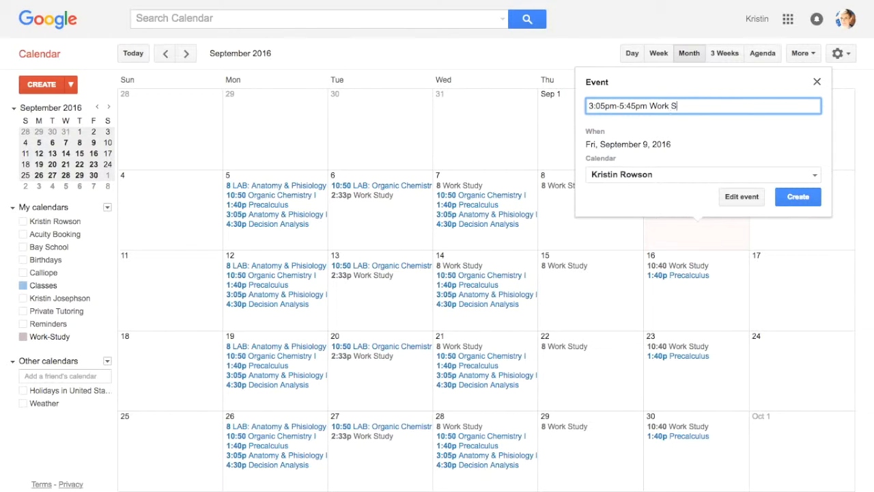
{"action": "left_click", "coordinate": [703, 174]}
{"action": "left_click", "coordinate": [660, 305]}
{"action": "left_click", "coordinate": [742, 196]}
- Repeat the Friday 3:05pm Work Study event weekly until 12/17/2016 and save it
{"action": "left_click", "coordinate": [65, 133]}
{"action": "left_click", "coordinate": [400, 289]}
{"action": "left_click", "coordinate": [447, 288]}
{"action": "left_click", "coordinate": [517, 303]}
{"action": "left_click", "coordinate": [517, 302]}
{"action": "left_click", "coordinate": [517, 363]}
{"action": "left_click", "coordinate": [418, 329]}
{"action": "left_click", "coordinate": [93, 54]}
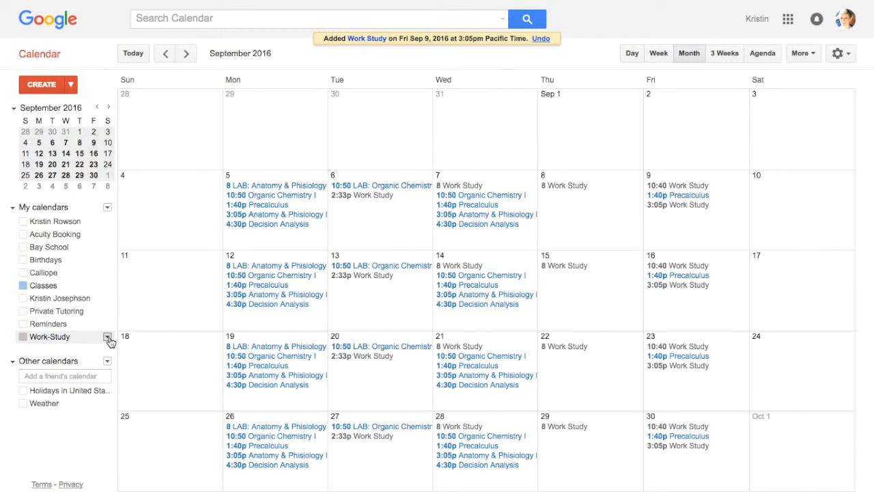
- Change the Work-Study calendar's color to light orange and the Classes calendar's color to dark green
{"action": "left_click", "coordinate": [107, 337]}
{"action": "left_click", "coordinate": [153, 262]}
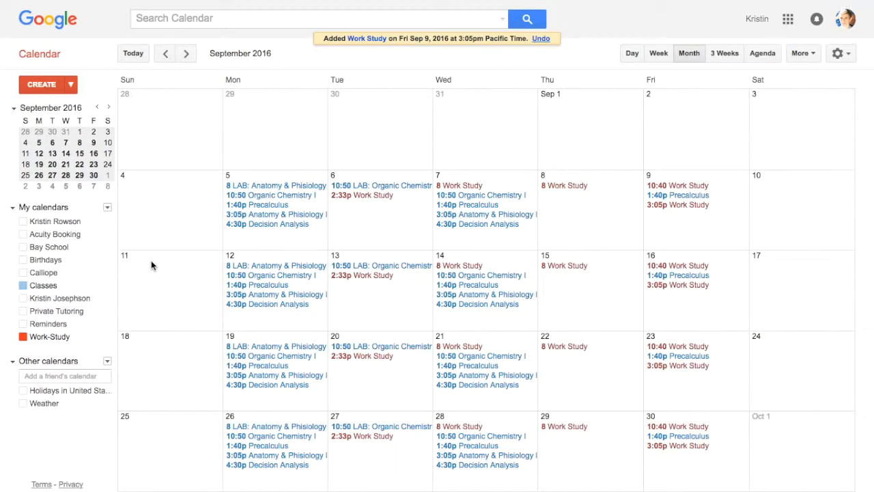
{"action": "left_click", "coordinate": [107, 337]}
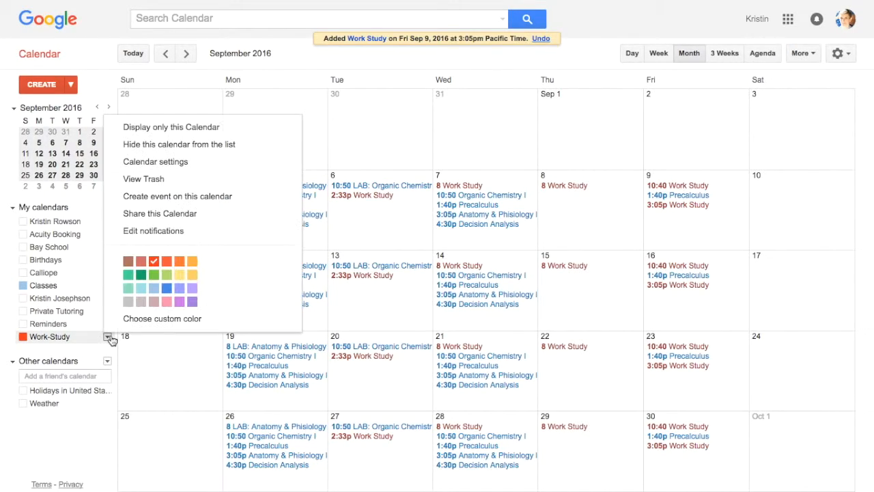
{"action": "left_click", "coordinate": [192, 261]}
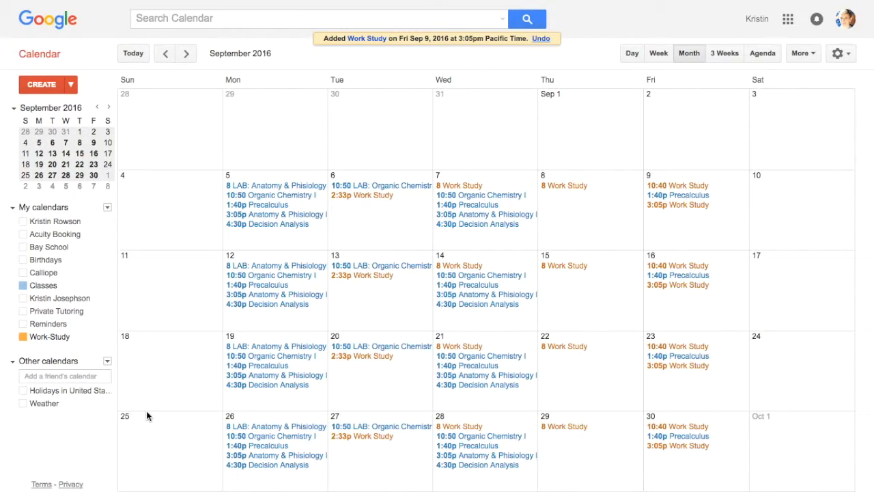
{"action": "left_click", "coordinate": [107, 287]}
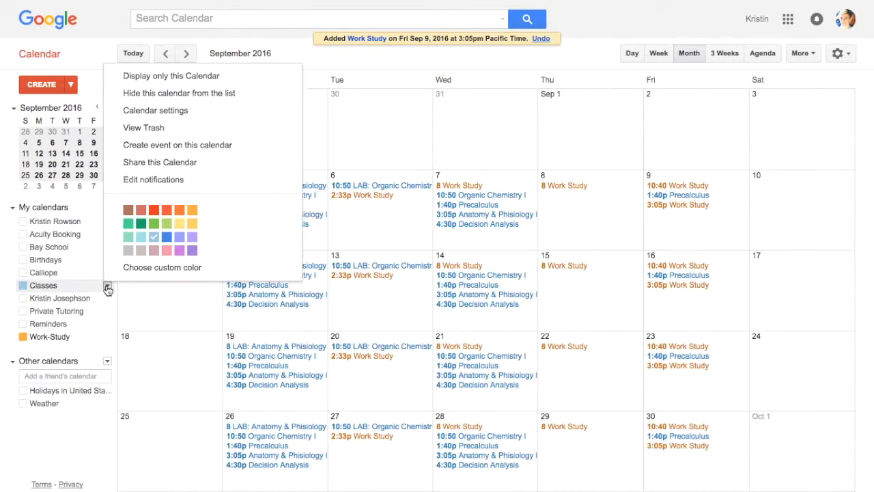
{"action": "left_click", "coordinate": [141, 223]}
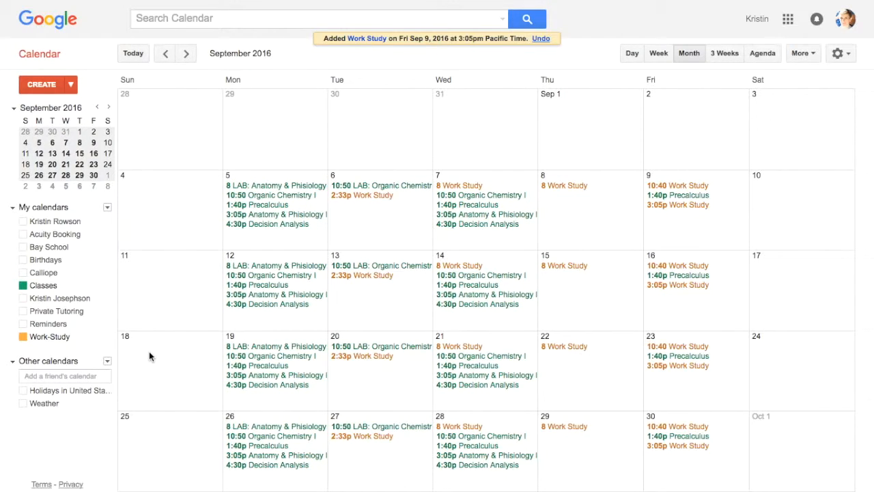
- Set the event color of the Monday "LAB: Anatomy & Phisiology" to turquoise and save it for all events in the series
{"action": "left_click", "coordinate": [280, 186]}
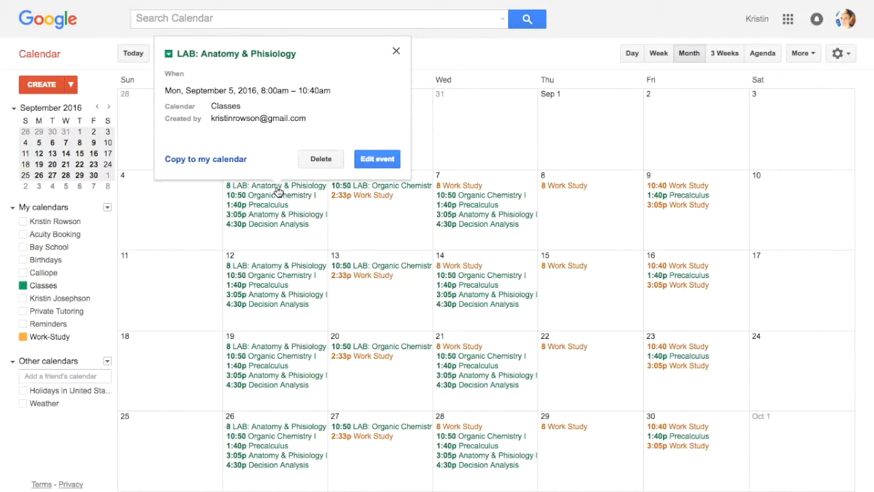
{"action": "left_click", "coordinate": [377, 158]}
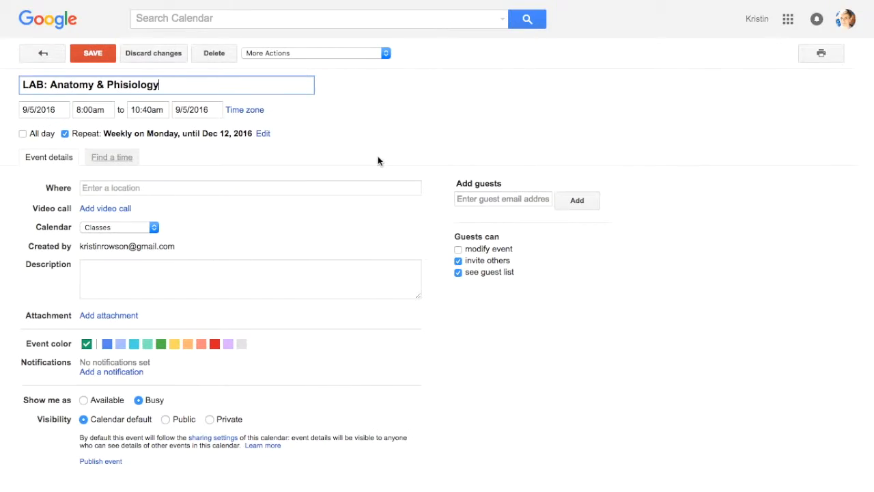
{"action": "left_click", "coordinate": [135, 343]}
{"action": "left_click", "coordinate": [90, 57]}
{"action": "left_click", "coordinate": [232, 259]}
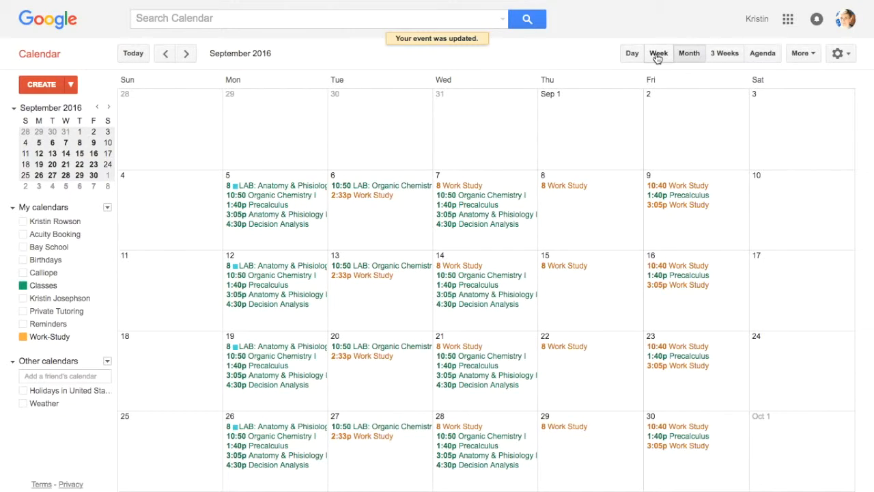
- Show the calendar by week and look over the class and work-study schedule for September 4–10, 2016
{"action": "left_click", "coordinate": [659, 53]}
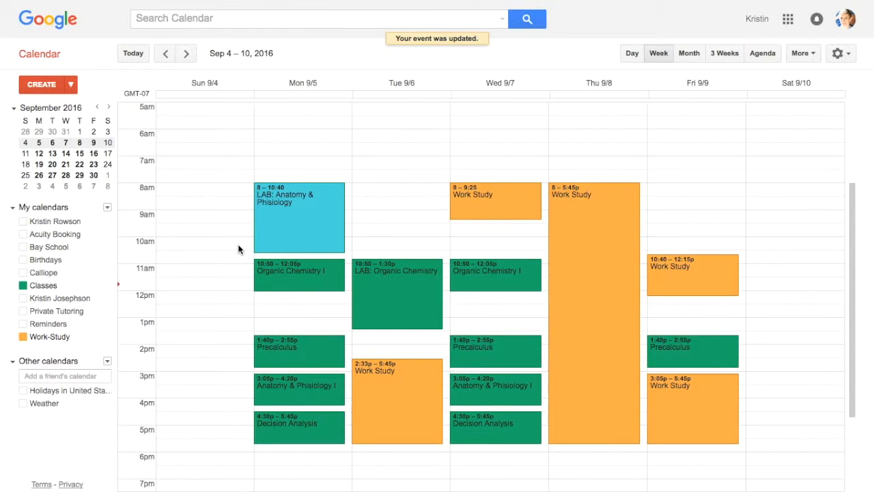
{"action": "scroll", "coordinate": [238, 247], "scroll_direction": "down", "scroll_amount": 1}
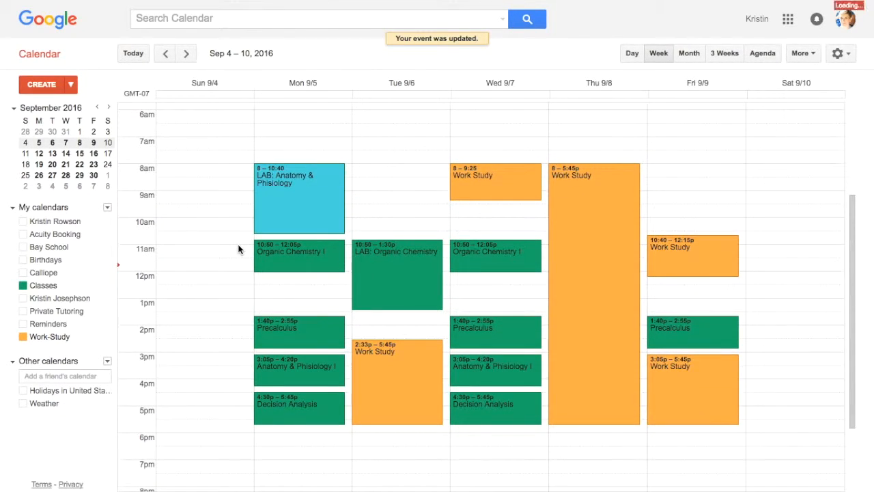
- Show the calendar by day and go back to Monday, September 5, 2016 to view its events
{"action": "left_click", "coordinate": [632, 55]}
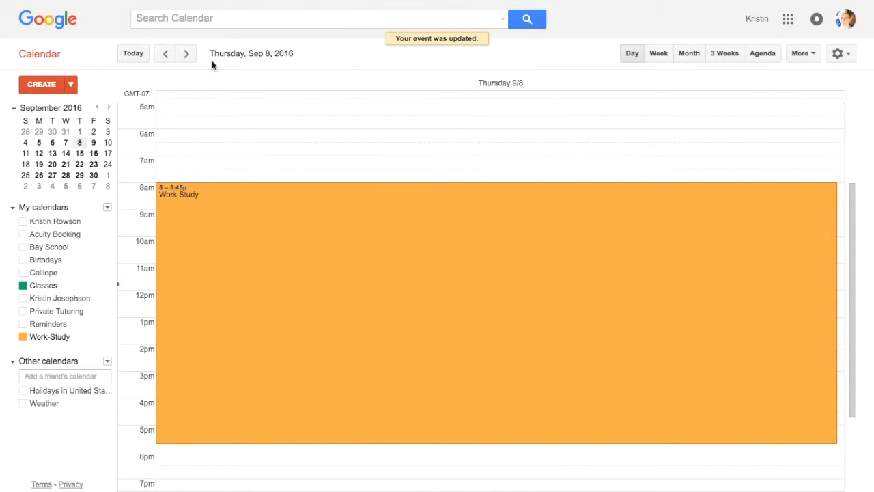
{"action": "left_click", "coordinate": [167, 55]}
{"action": "left_click", "coordinate": [168, 54]}
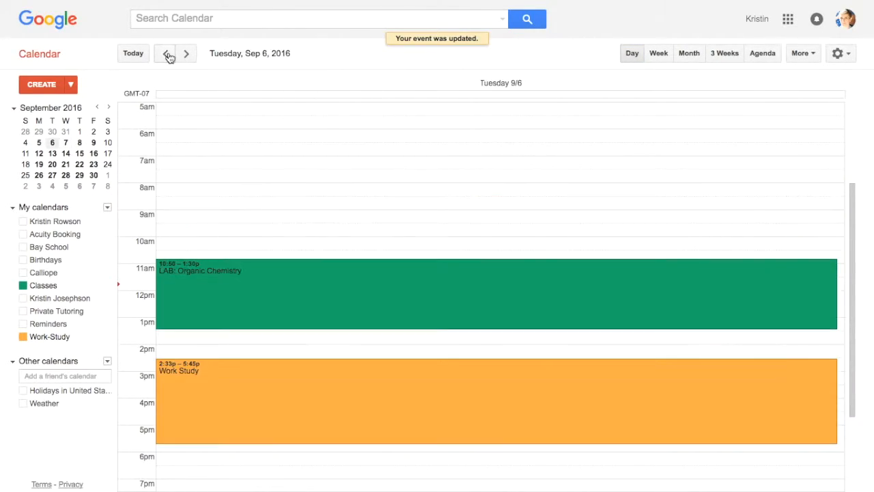
{"action": "left_click", "coordinate": [168, 54]}
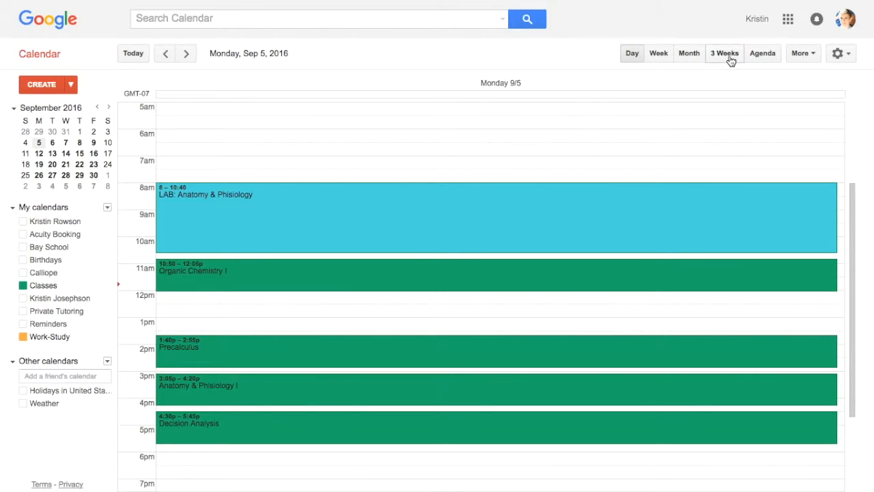
- View the schedule as an agenda extended past September 12, in the 3-week layout and for the whole month of September 2016
{"action": "left_click", "coordinate": [763, 55]}
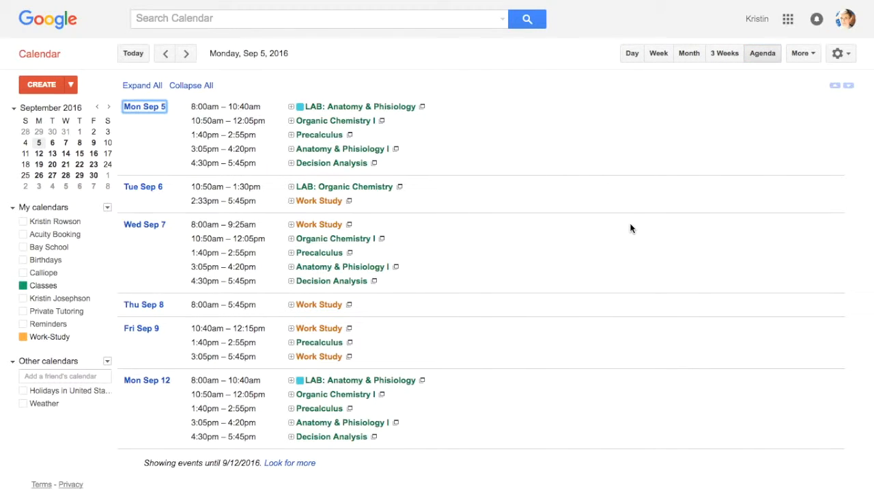
{"action": "left_click", "coordinate": [298, 464]}
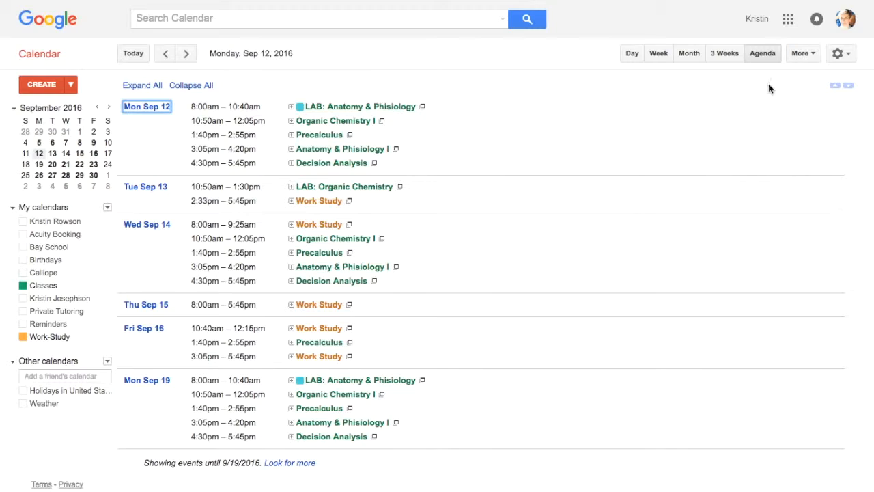
{"action": "left_click", "coordinate": [724, 60]}
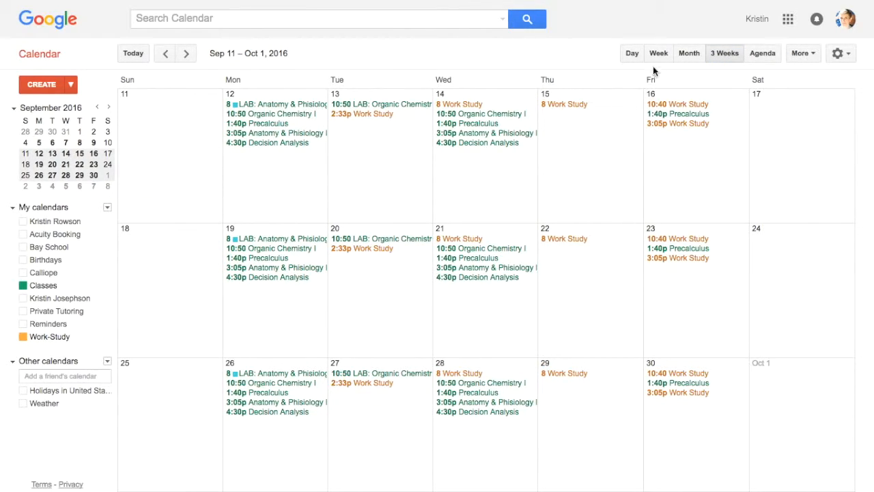
{"action": "left_click", "coordinate": [688, 54]}
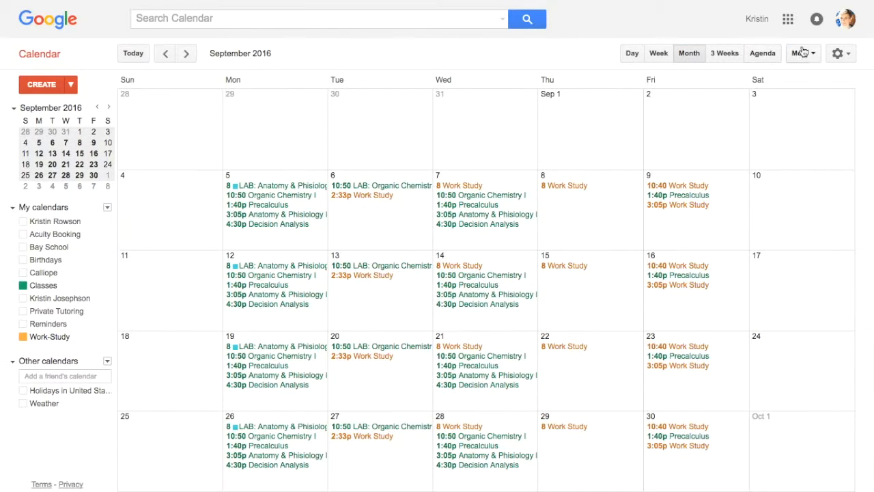
- Examine the Default view and Custom view options in the general calendar settings and return to the calendar without changing them
{"action": "left_click", "coordinate": [839, 54]}
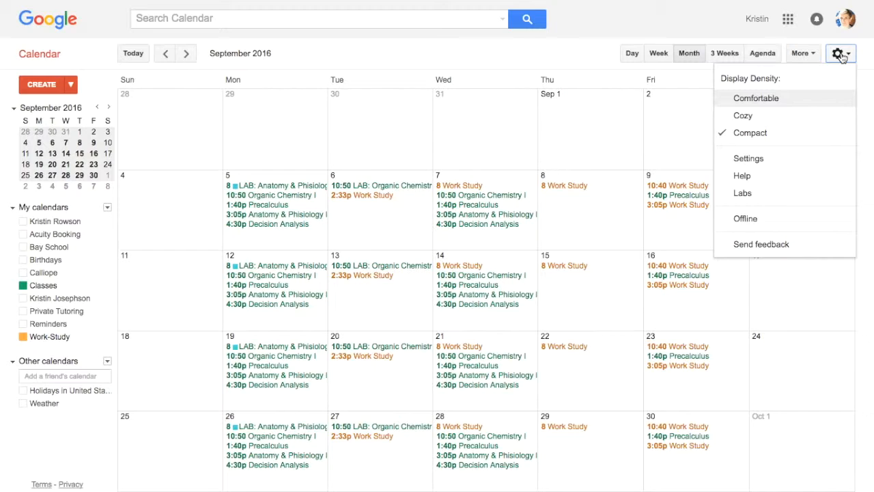
{"action": "left_click", "coordinate": [788, 164]}
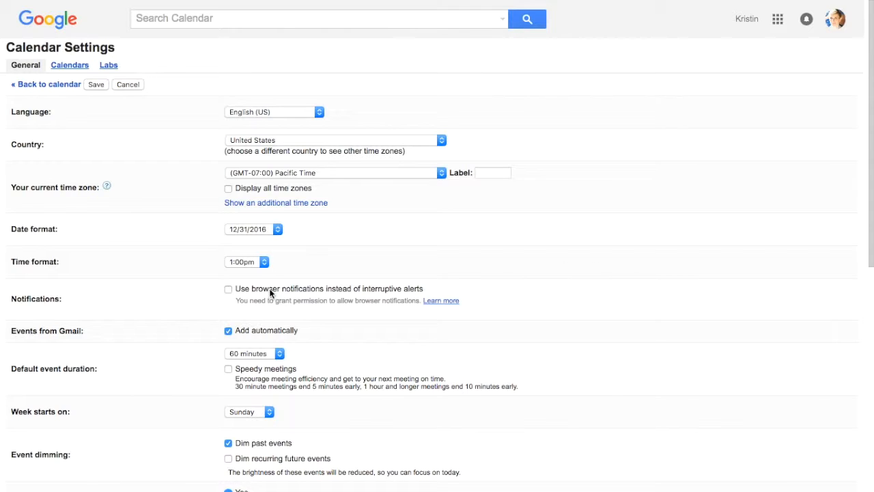
{"action": "scroll", "coordinate": [151, 313], "scroll_direction": "down", "scroll_amount": 4}
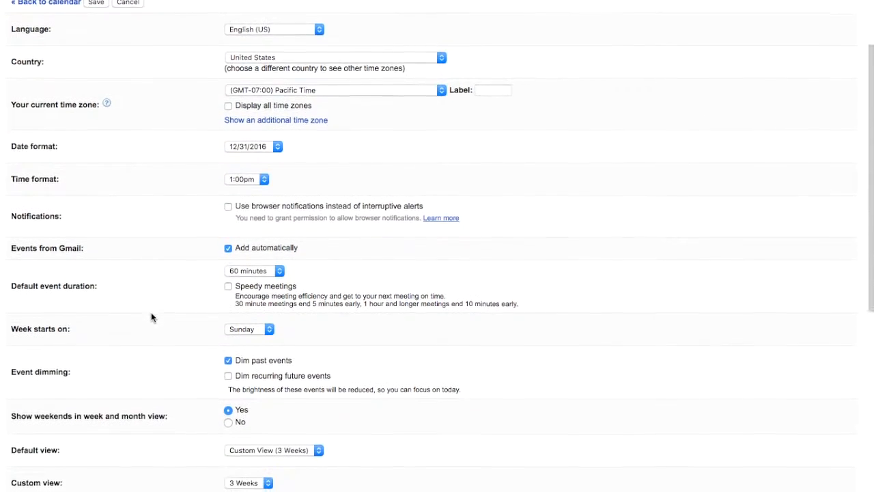
{"action": "scroll", "coordinate": [151, 317], "scroll_direction": "down", "scroll_amount": 4}
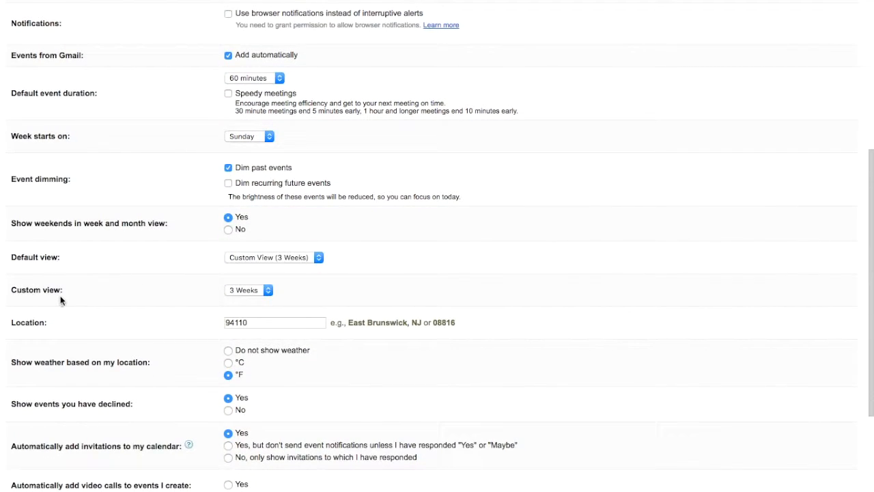
{"action": "left_click", "coordinate": [269, 291]}
{"action": "left_click", "coordinate": [270, 292]}
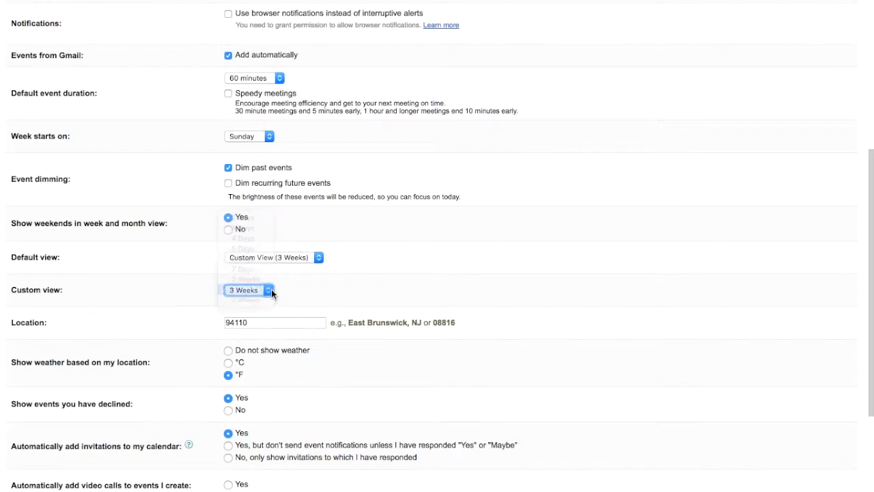
{"action": "left_click", "coordinate": [320, 258]}
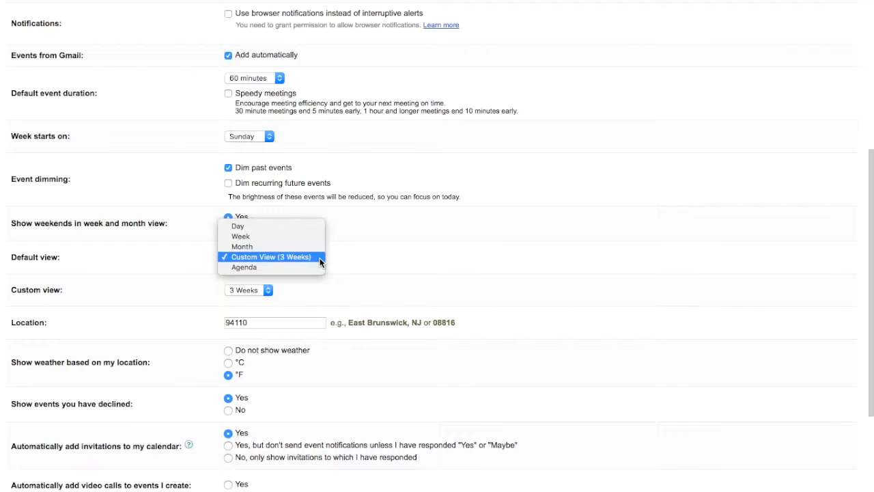
{"action": "left_click", "coordinate": [320, 262]}
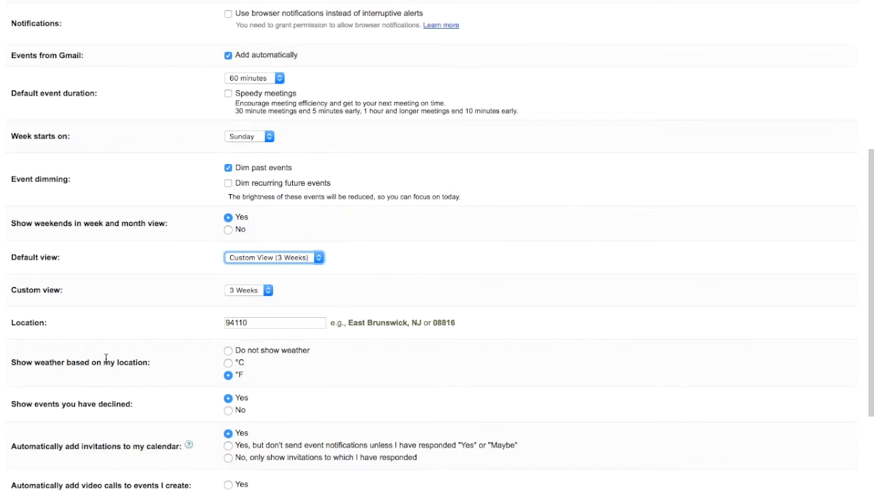
{"action": "scroll", "coordinate": [106, 358], "scroll_direction": "up", "scroll_amount": 5}
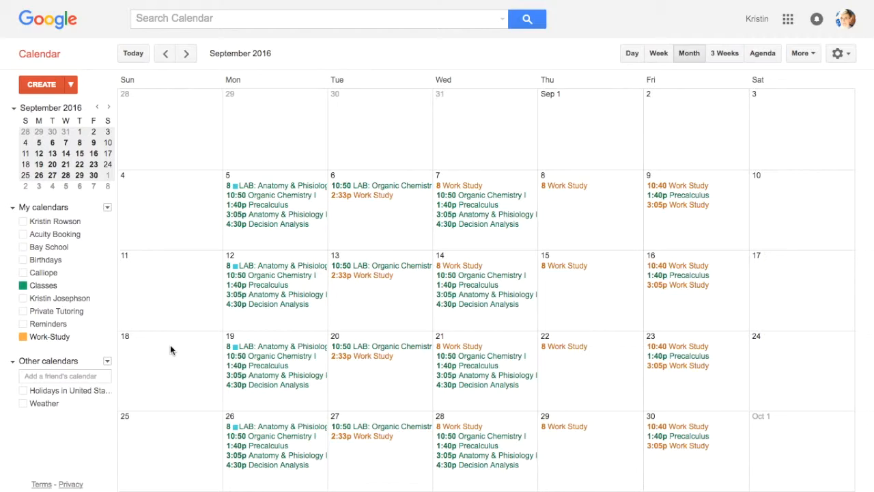
- Add an all-day event "Mom's Birthday" on Sunday, September 18, 2016 to the personal calendar
{"action": "left_click", "coordinate": [161, 367]}
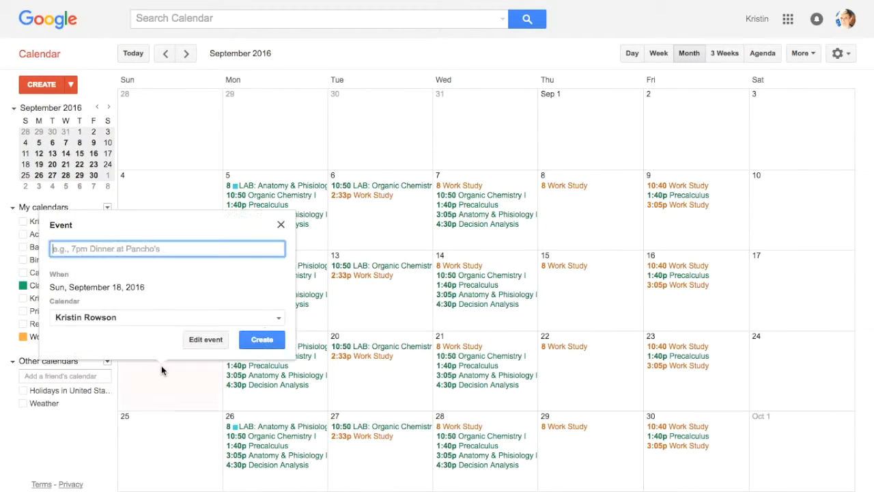
{"action": "type", "text": "Mom's B"}
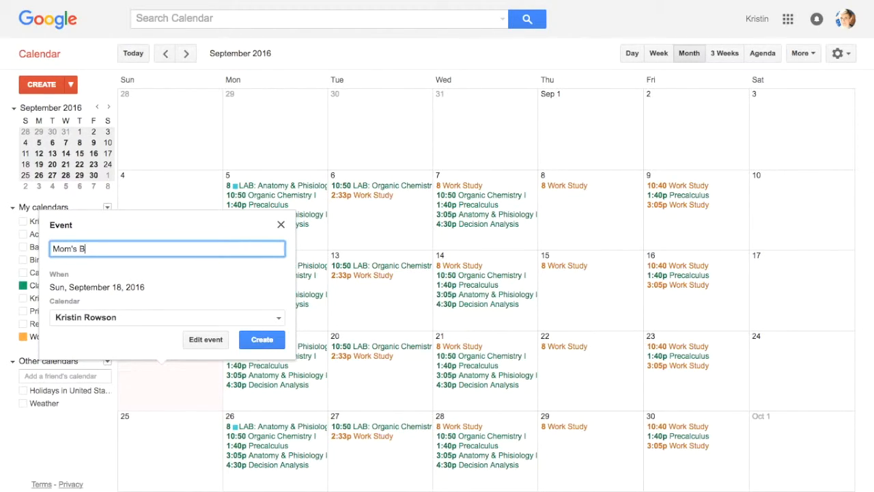
{"action": "type", "text": "irthday"}
{"action": "key", "text": "Return"}
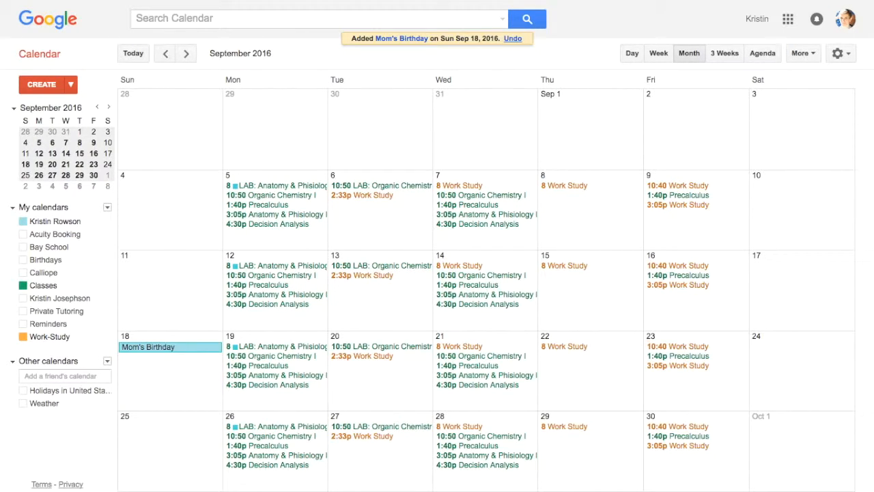
- Add an 8pm dinner event titled with the friend's name on Thursday, September 15, 2016 to the personal calendar
{"action": "left_click", "coordinate": [583, 310]}
{"action": "type", "text": "8pm Dinner with Sally"}
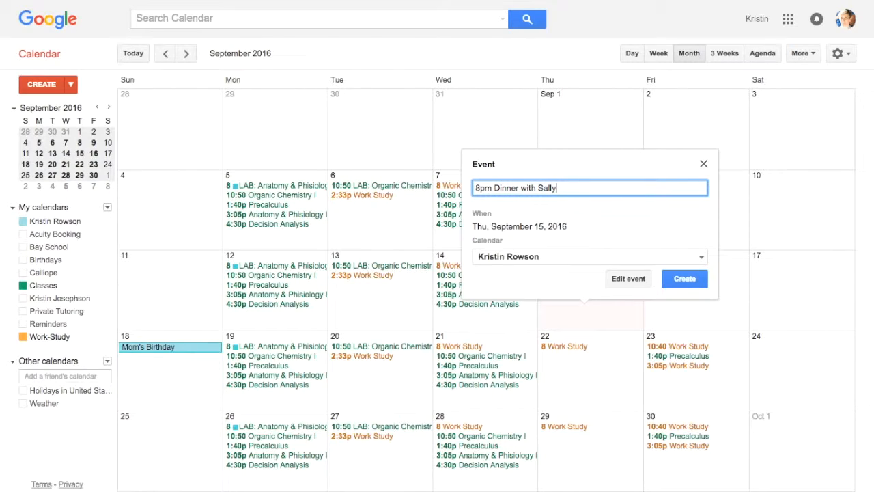
{"action": "key", "text": "Return"}
- Add a 6pm "Swing Dancing Lesson" event on Saturday, September 17, 2016 to the personal calendar
{"action": "left_click", "coordinate": [777, 309]}
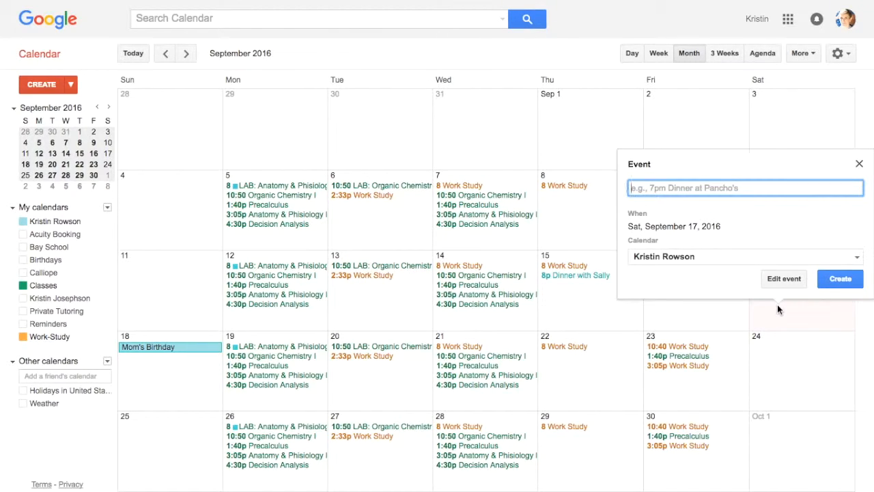
{"action": "type", "text": "6pm "}
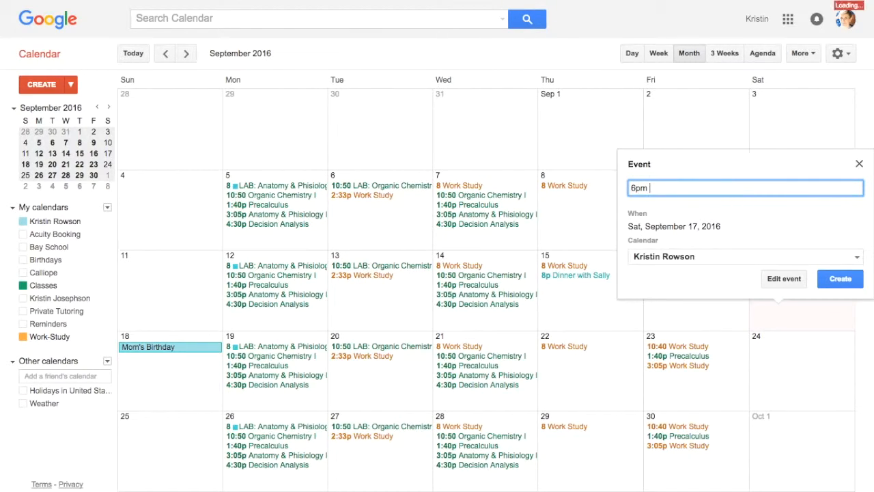
{"action": "type", "text": "Swing Dancing Lesson"}
{"action": "key", "text": "Return"}
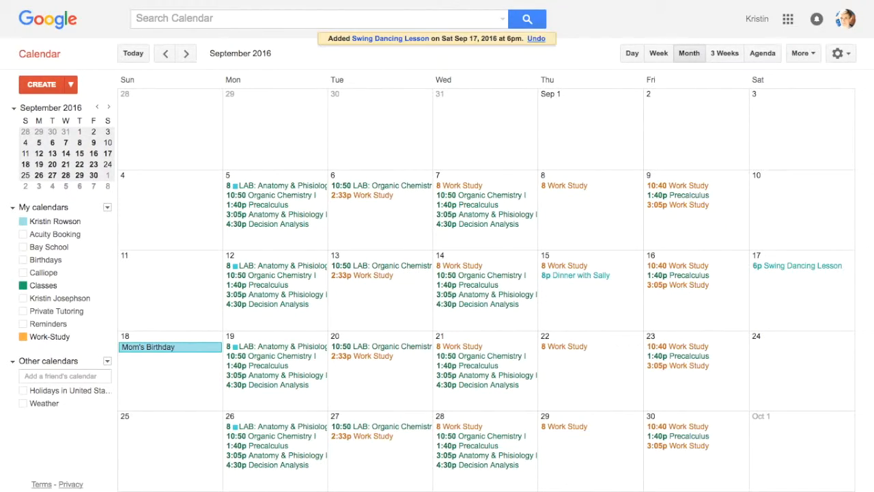